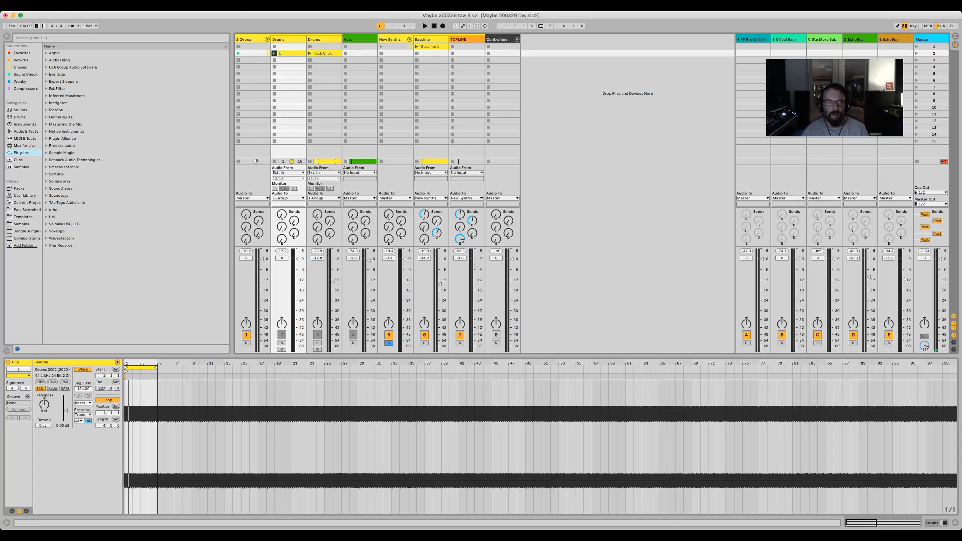
Step: Play the arrangement and raise the Bassline track's volume to -1.7 dB
left_click(429, 39)
key("Tab")
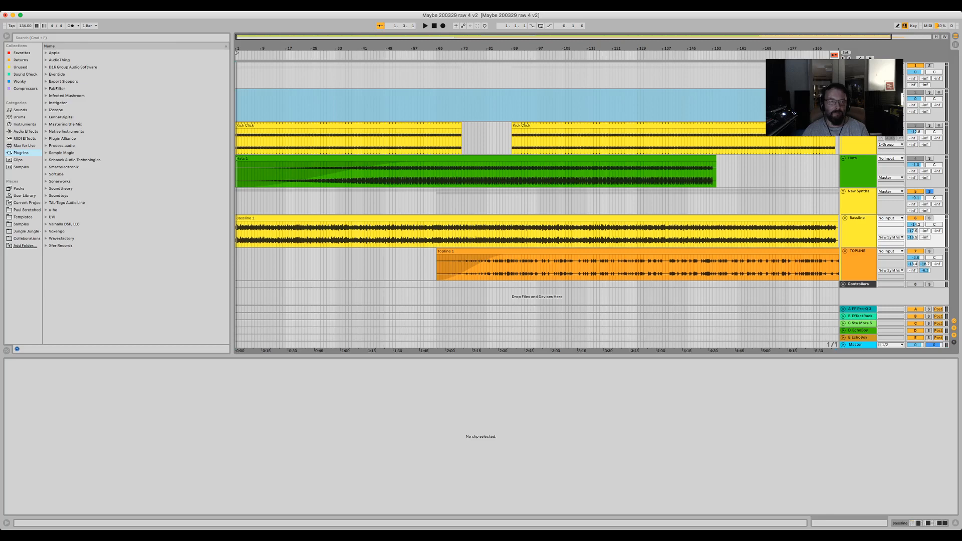
key("space")
key("Tab")
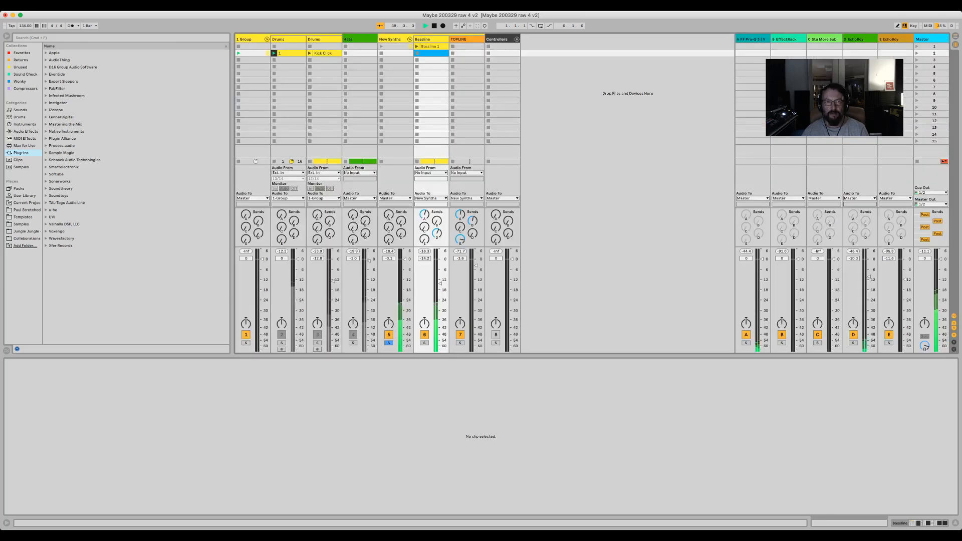
left_click_drag(440, 283, 440, 262)
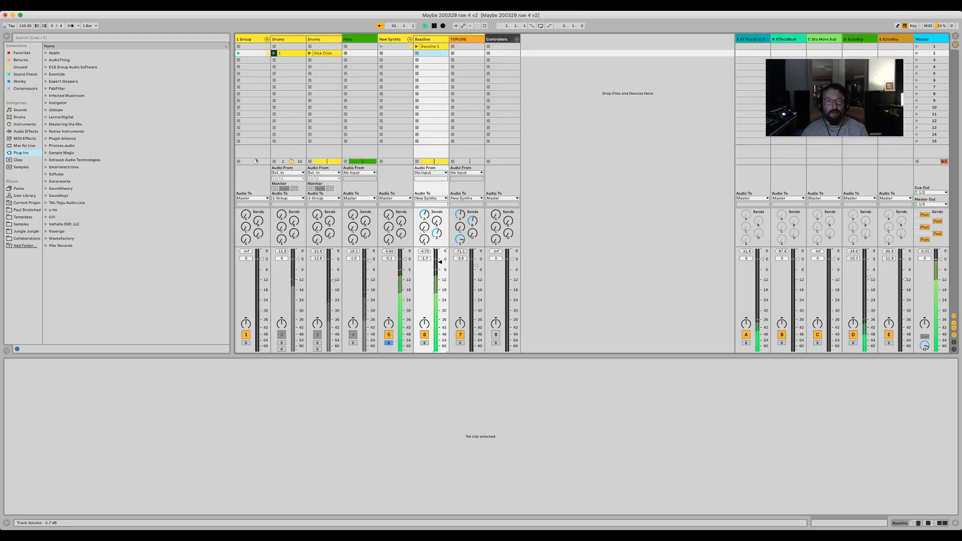
Step: Listen to the arrangement with the bassline and topline around bar 107, stop playback and return to the song start
key("Tab")
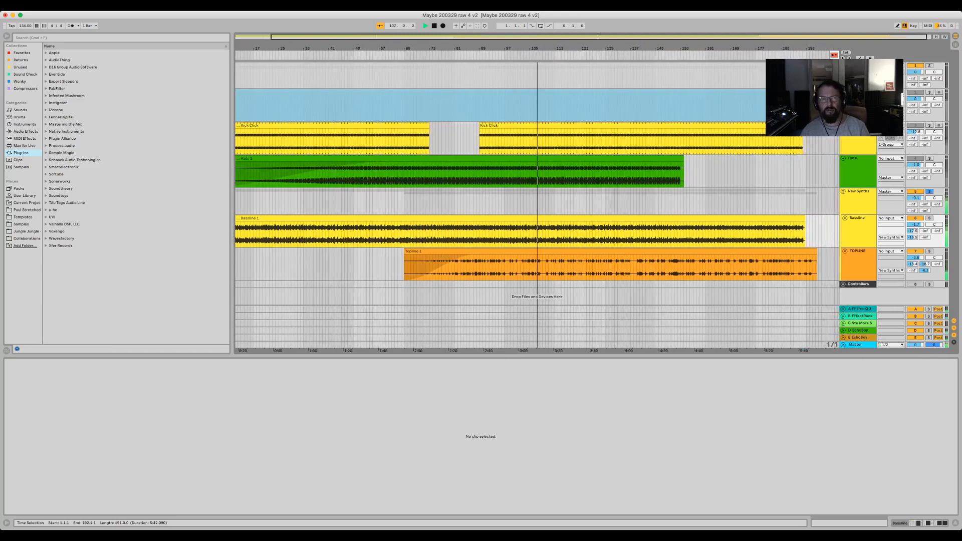
key("Tab")
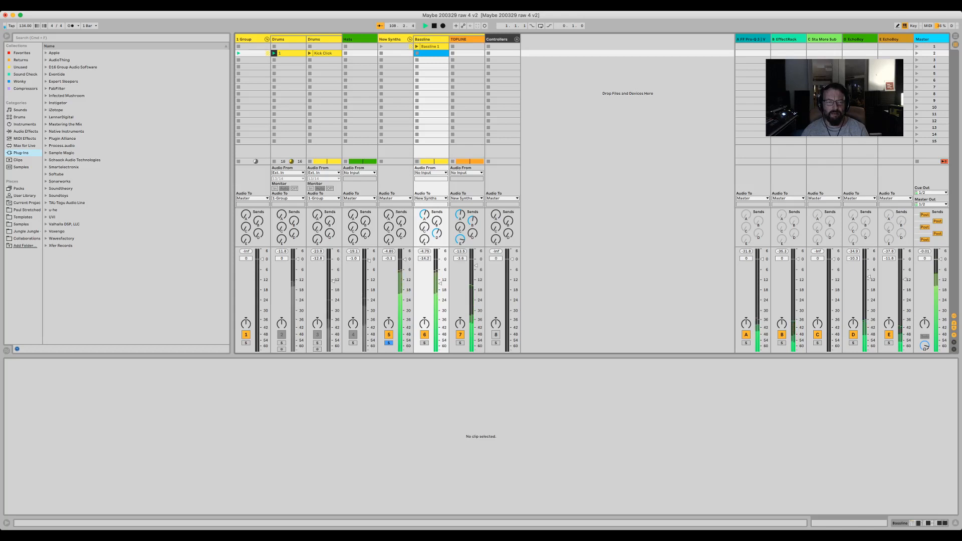
key("space")
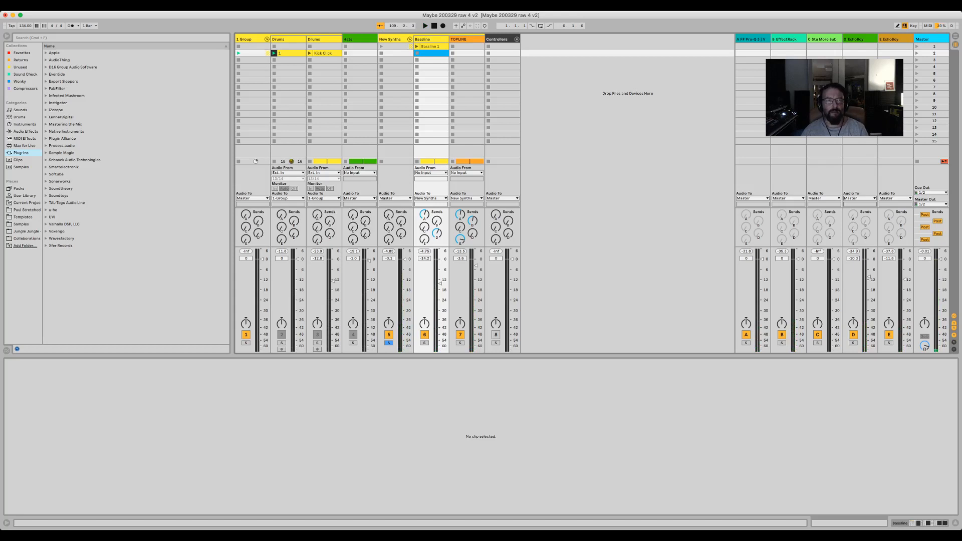
key("Home")
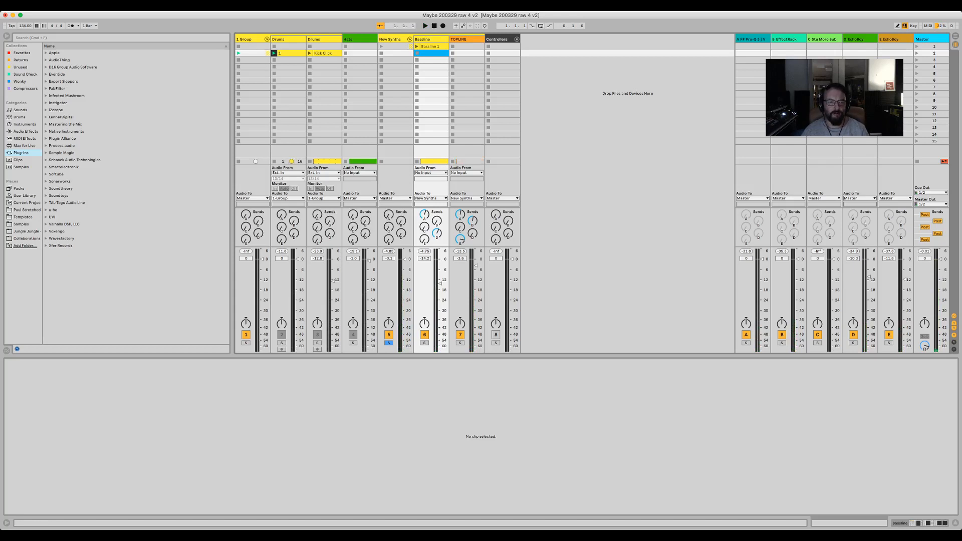
Step: Unsolo and mute the New Synths group, then select clip 1 on the first Drums track and start playback
left_click(389, 343)
left_click(389, 334)
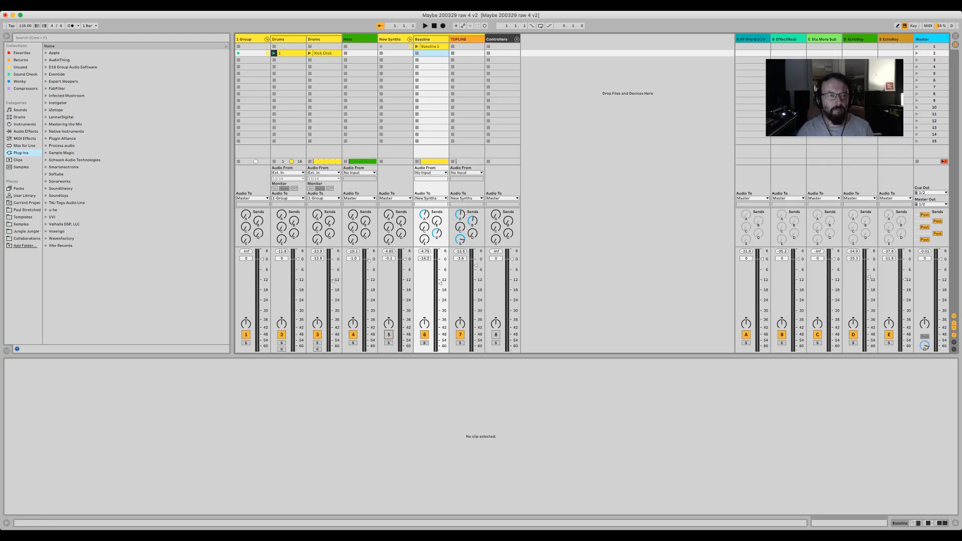
left_click(291, 54)
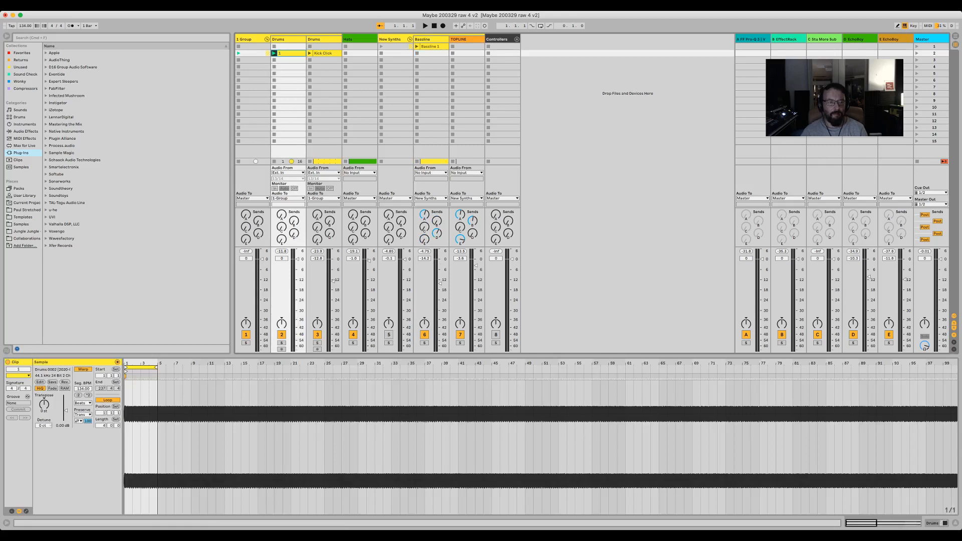
key("space")
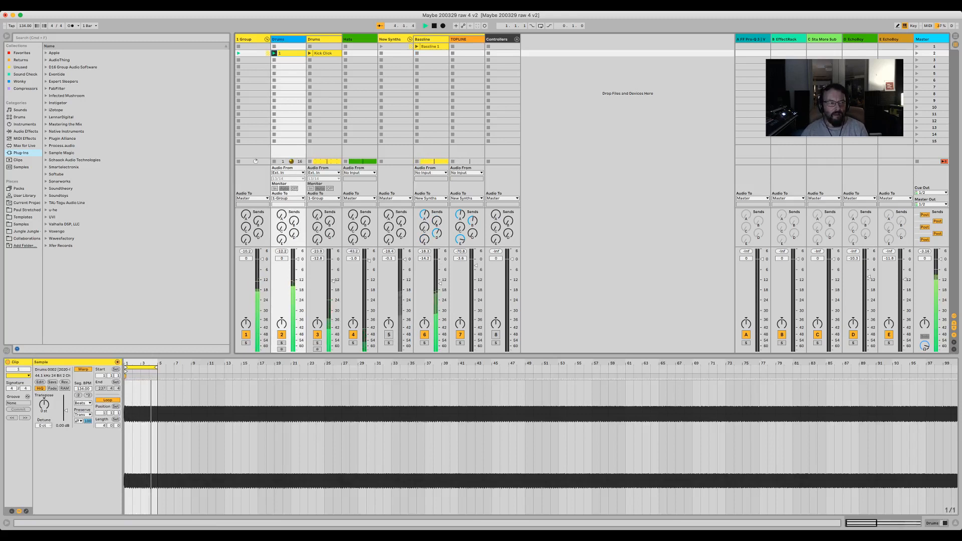
Step: Show the first Drums track's device chain, stop playback and check the tracks in the arrangement before returning to the session clips
double_click(286, 39)
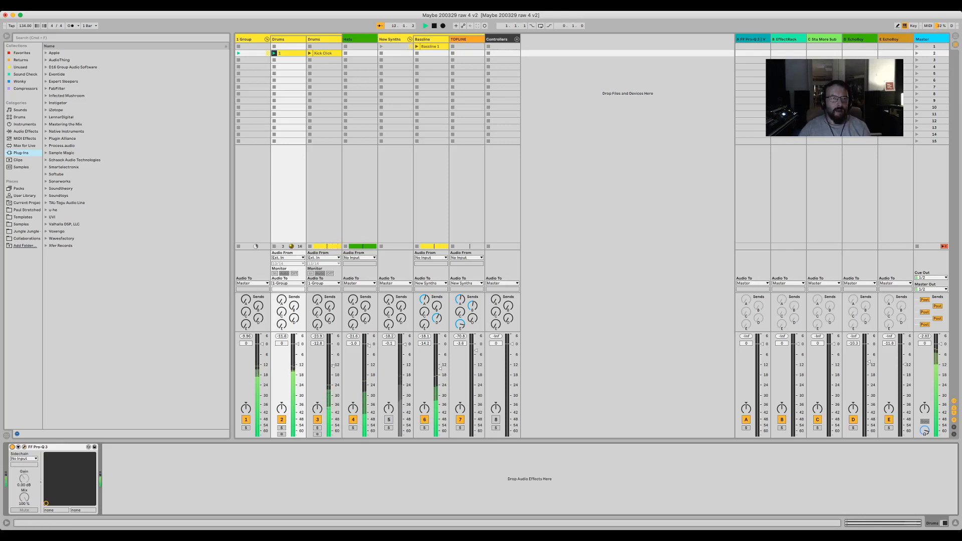
key("space")
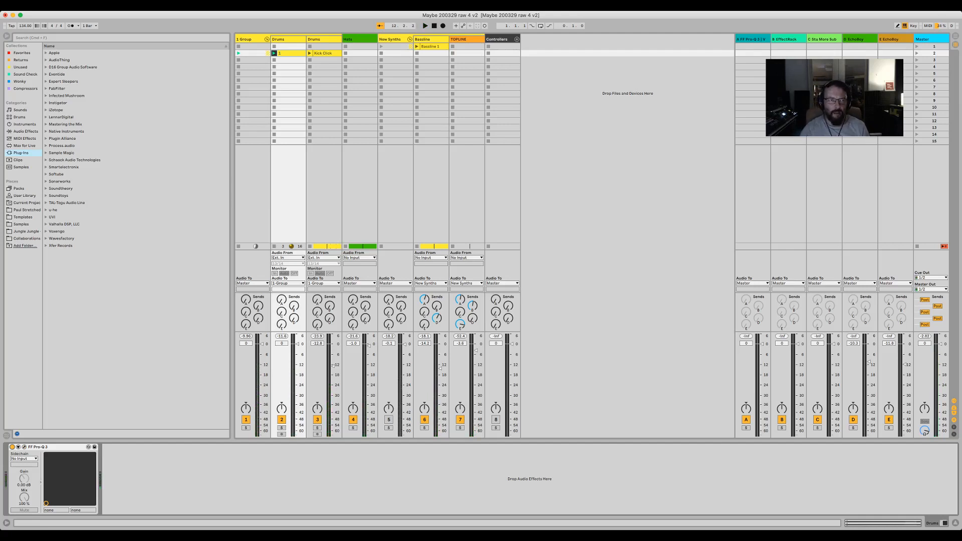
left_click(291, 53)
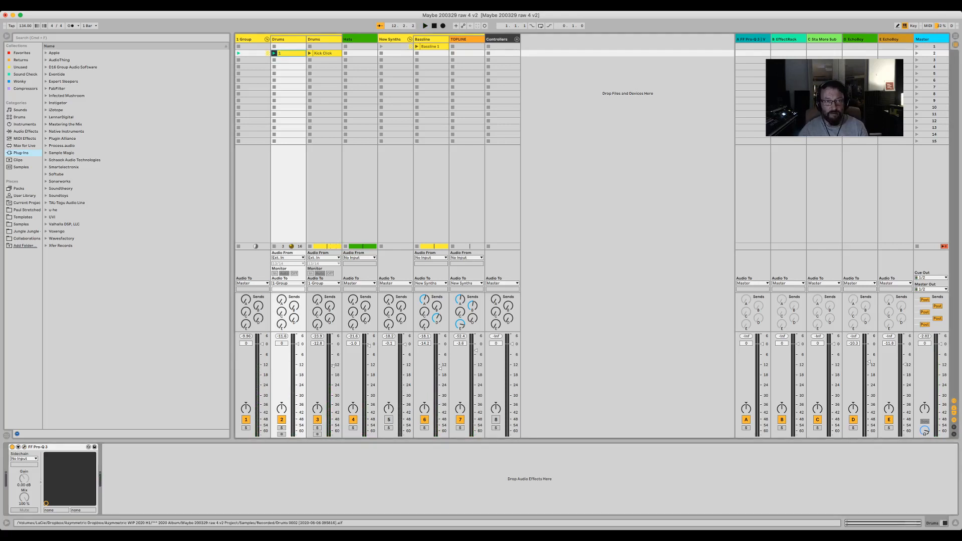
key("Tab")
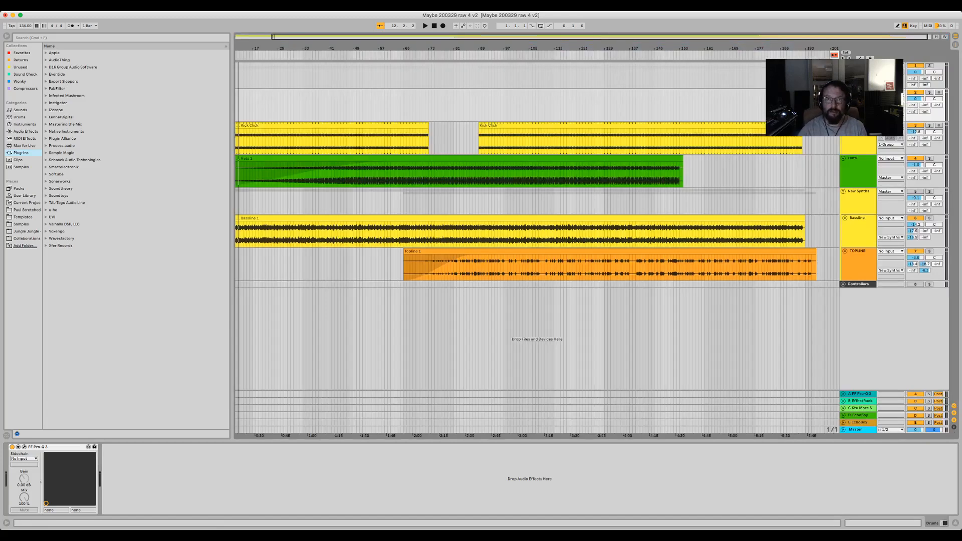
key("Tab")
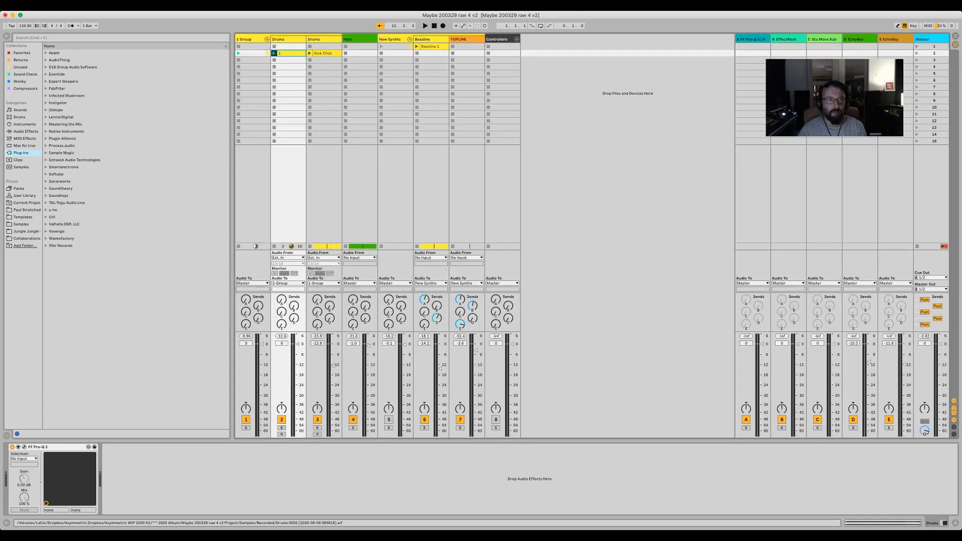
Step: Mute the Drums track holding Kick Click and display the full waveform of clip 1 on the first Drums track
key("F3")
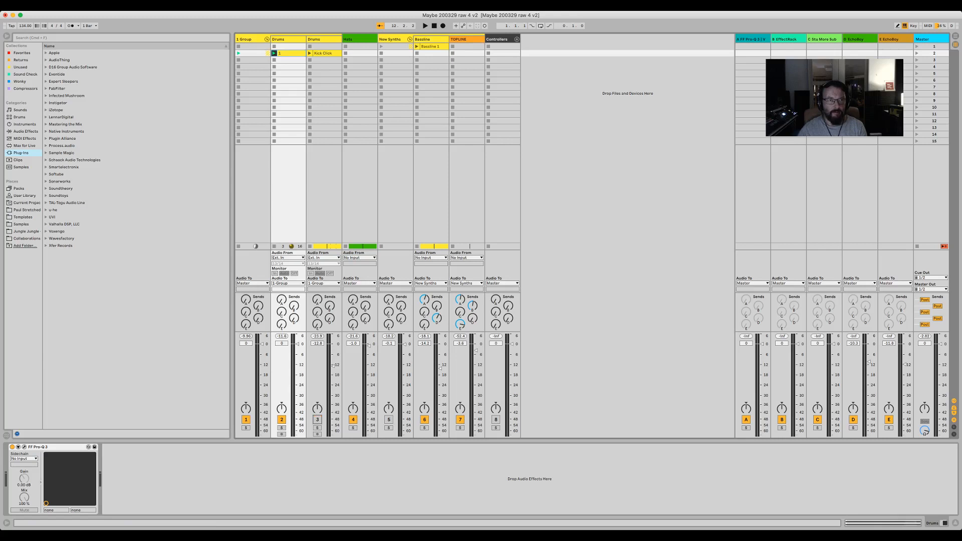
double_click(291, 53)
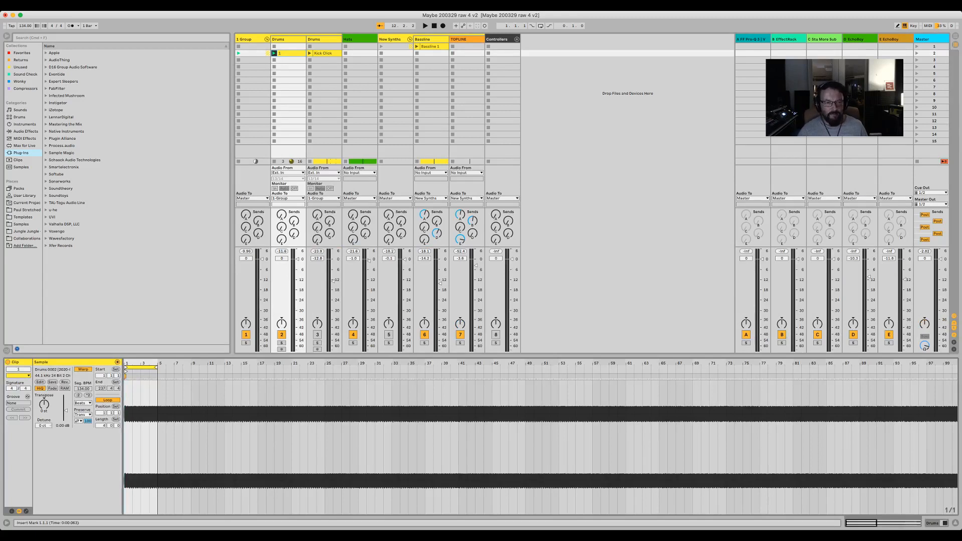
key("minus")
key("minus")
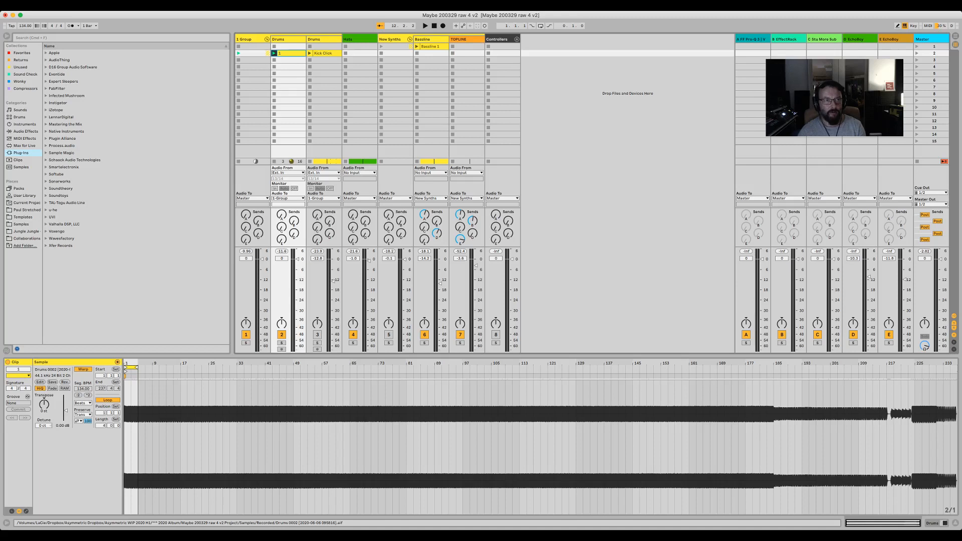
Step: Audition the Drums track's clip 1 and inspect the waveform closely at its start marker
key("space")
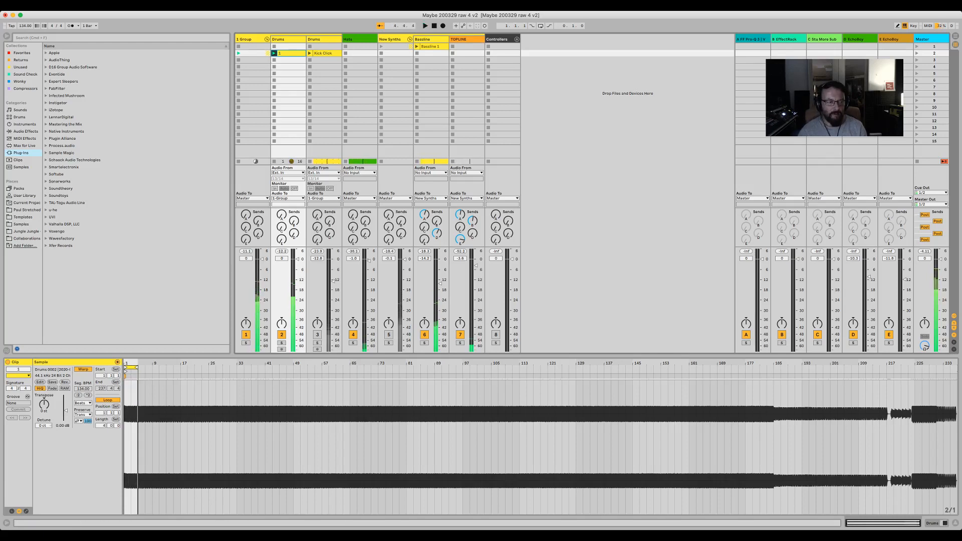
key("space")
left_click_drag(126, 364, 449, 506)
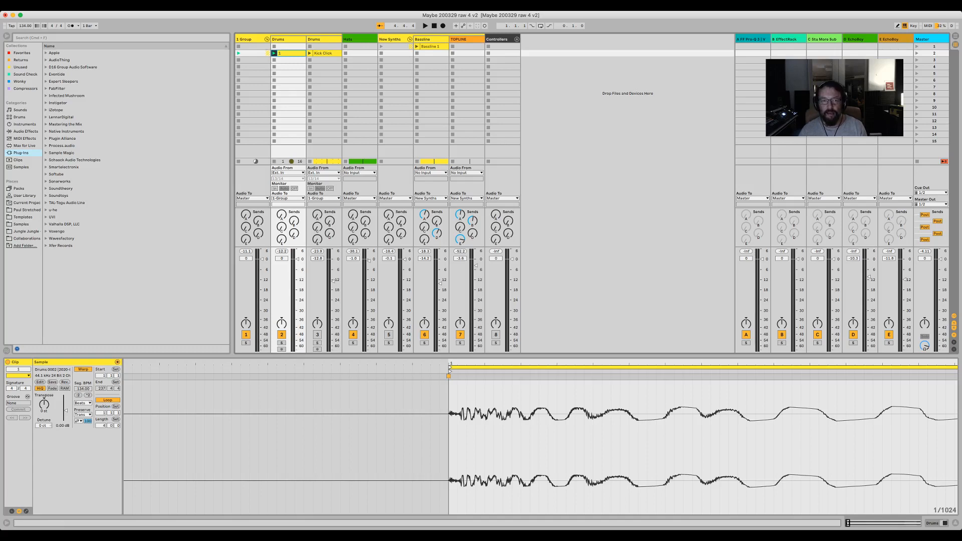
left_click_drag(449, 364, 449, 266)
key("space")
double_click(449, 363)
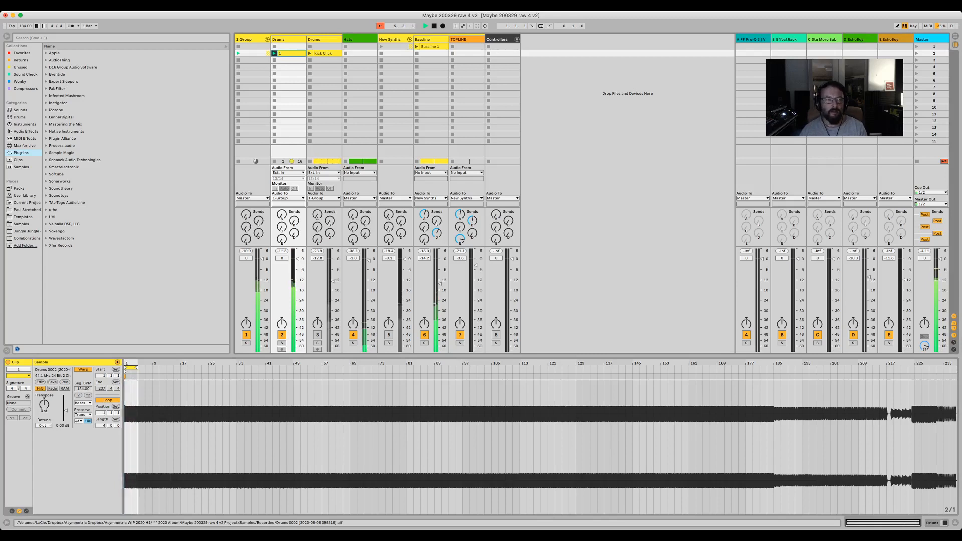
Step: Duplicate clip 1 on the Drums track, launch the copy and rename it 2
key("super+d")
left_click(274, 60)
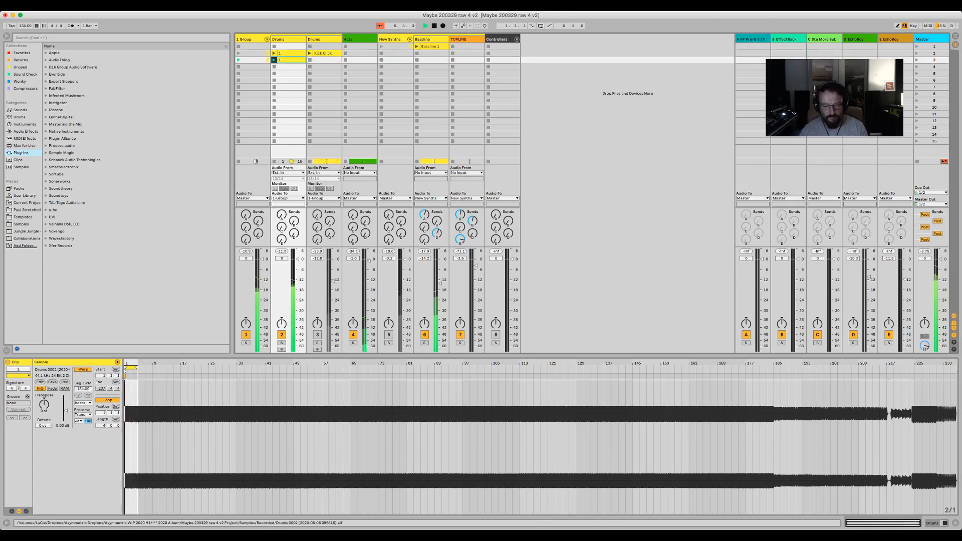
key("super+r")
type("2")
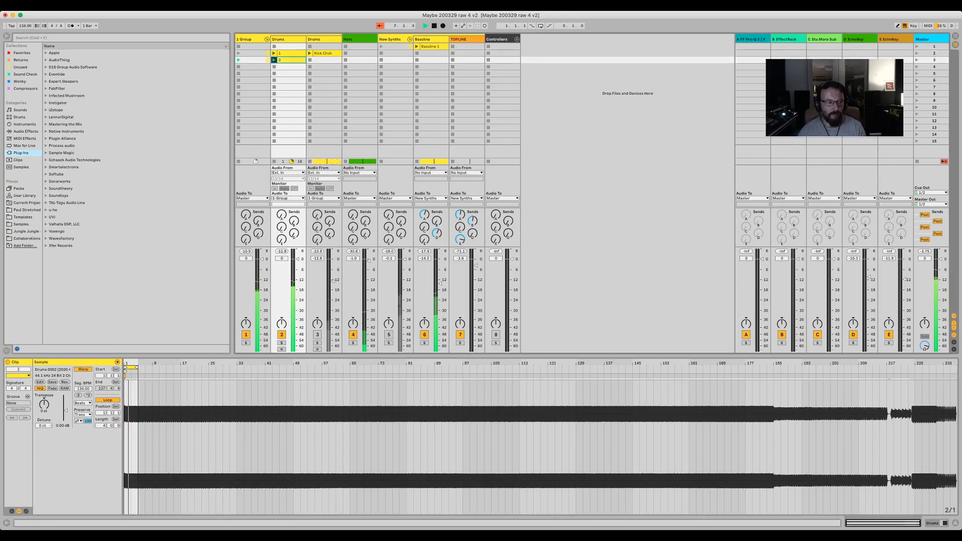
Step: Move the second drum clip's loop to about bar 35 and rename the clip 2 hats
left_click_drag(131, 368, 252, 368)
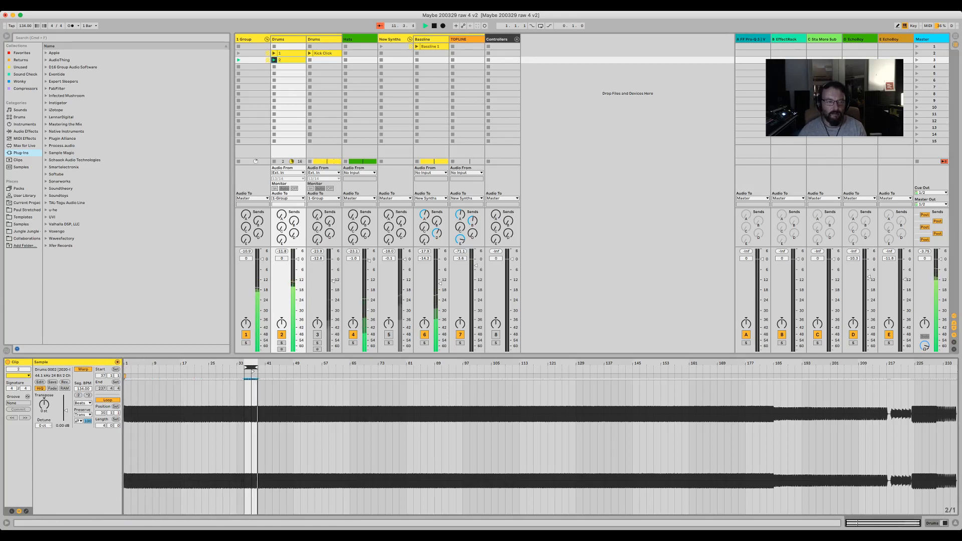
left_click(291, 60)
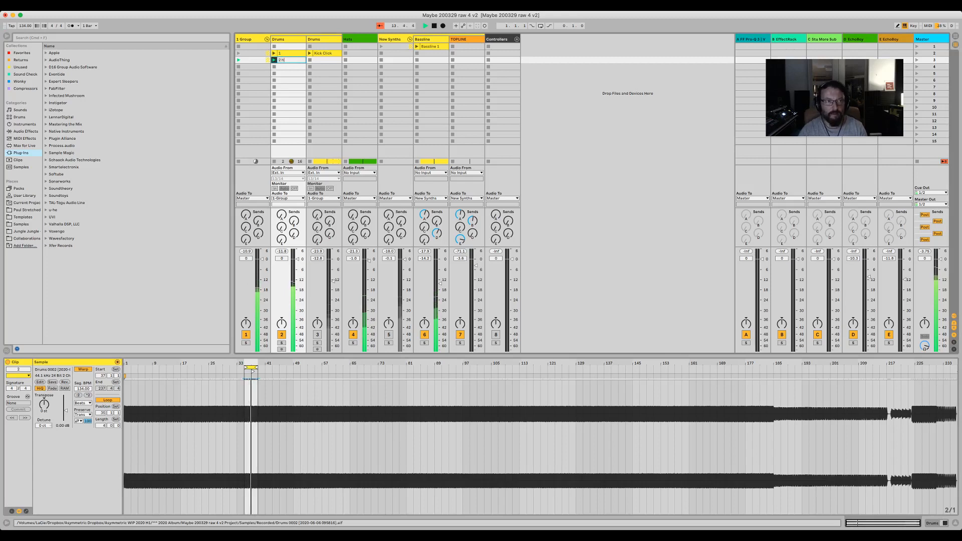
type("ats")
key("Return")
Step: Duplicate the 2 hats clip on the Drums track and rename the copy 3
key("super+d")
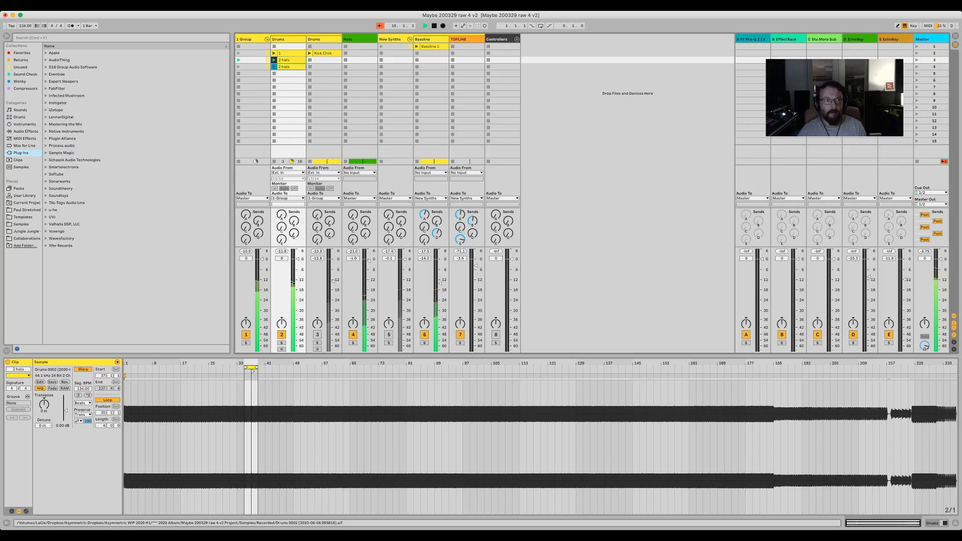
key("super+r")
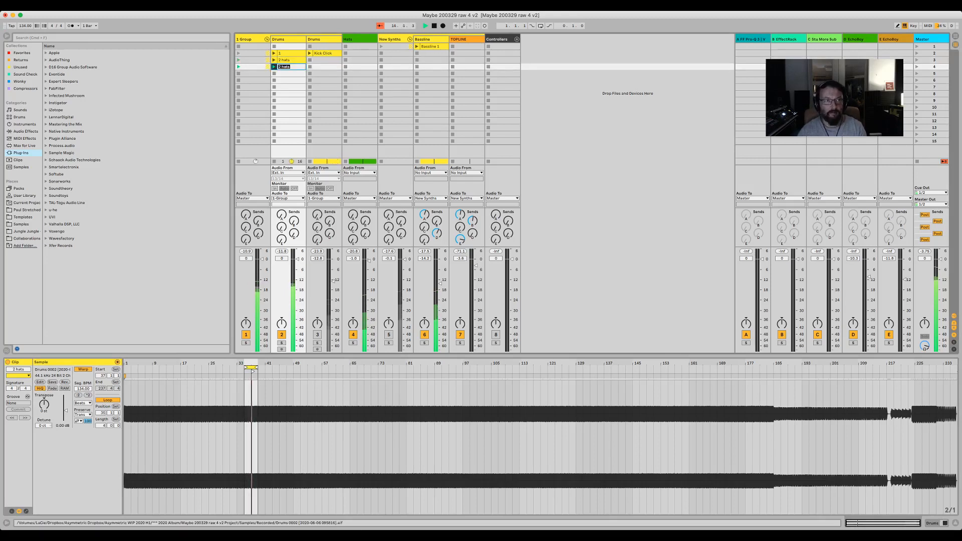
type("3")
key("Return")
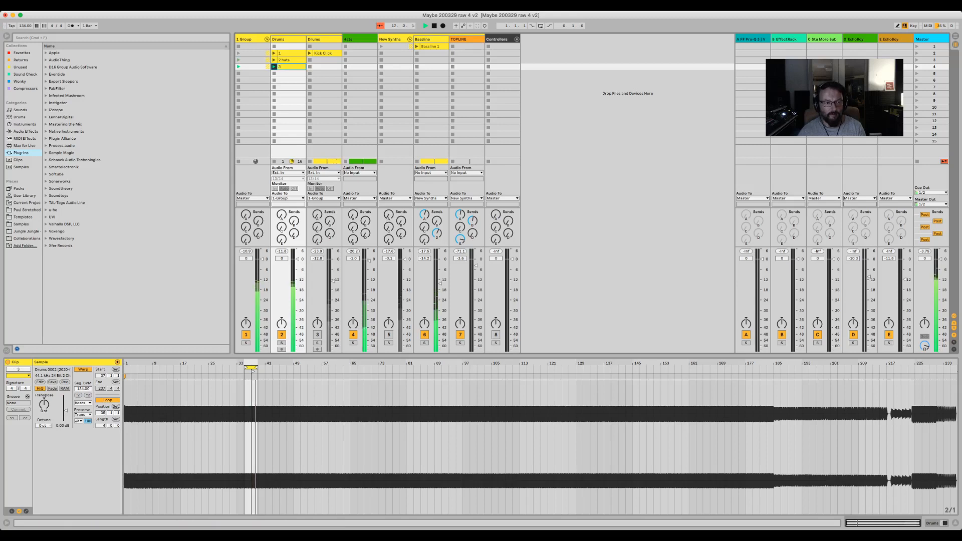
Step: Move clip 3's loop so it starts at about bar 53 of the drum recording
left_click_drag(251, 367, 308, 367)
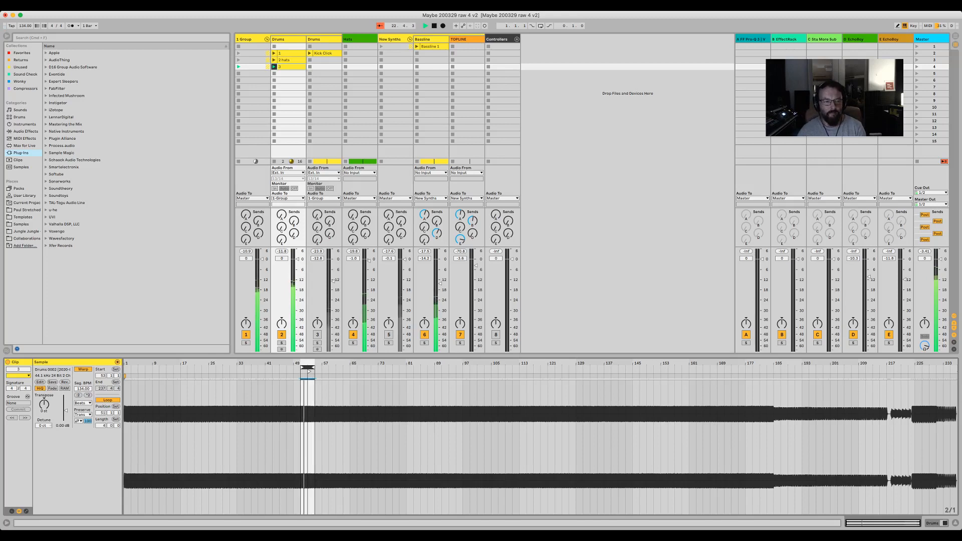
left_click_drag(308, 367, 312, 368)
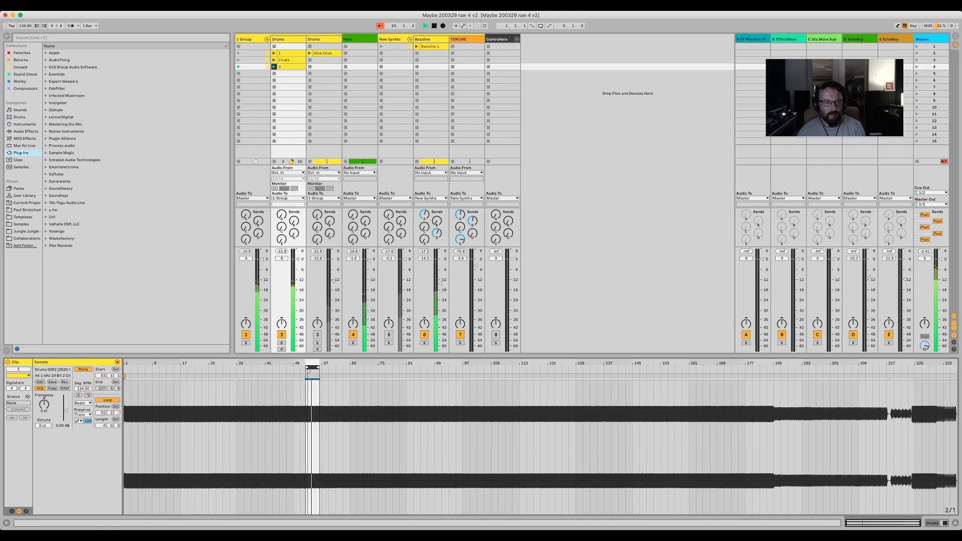
left_click_drag(313, 368, 315, 367)
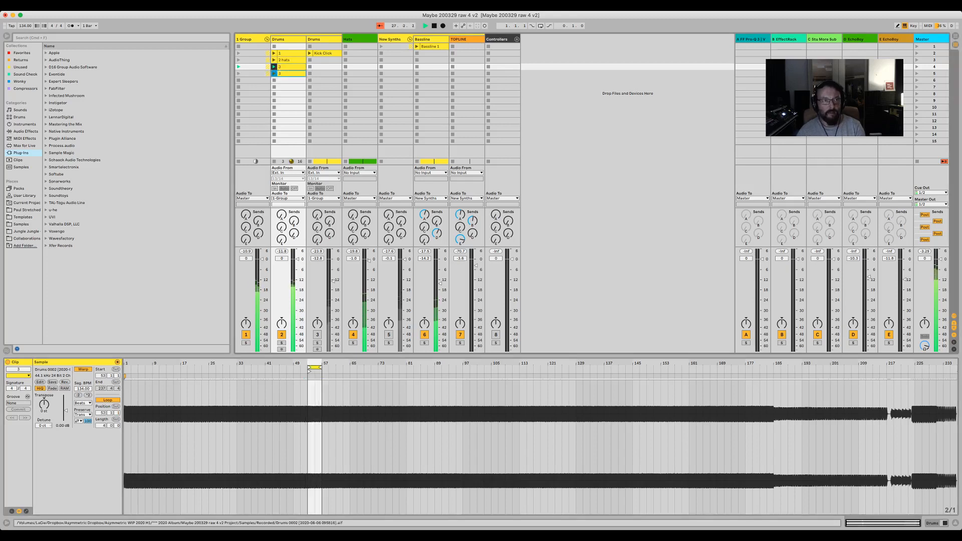
Step: Duplicate clip 3 as clip 4, launch it and move its loop to about bar 65
key("super+d")
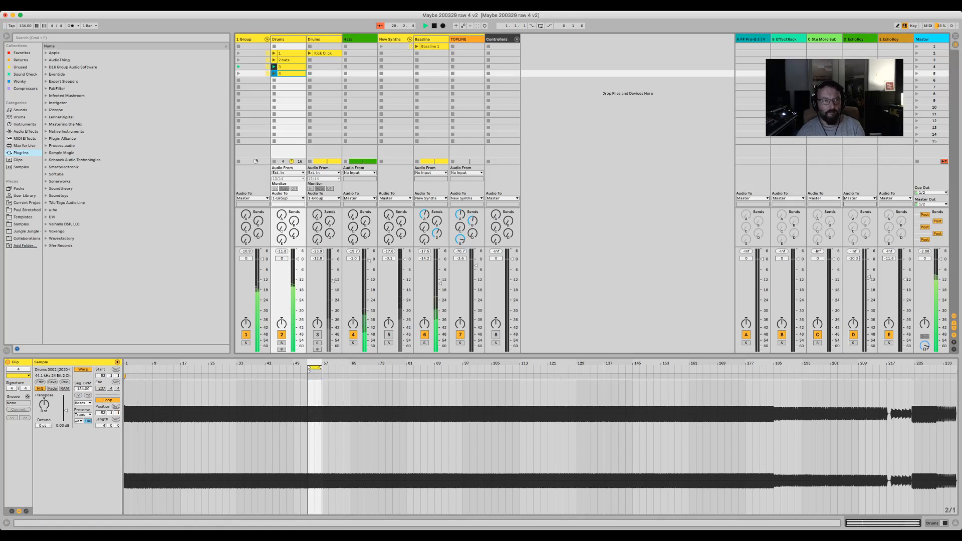
left_click(274, 74)
left_click_drag(315, 368, 358, 368)
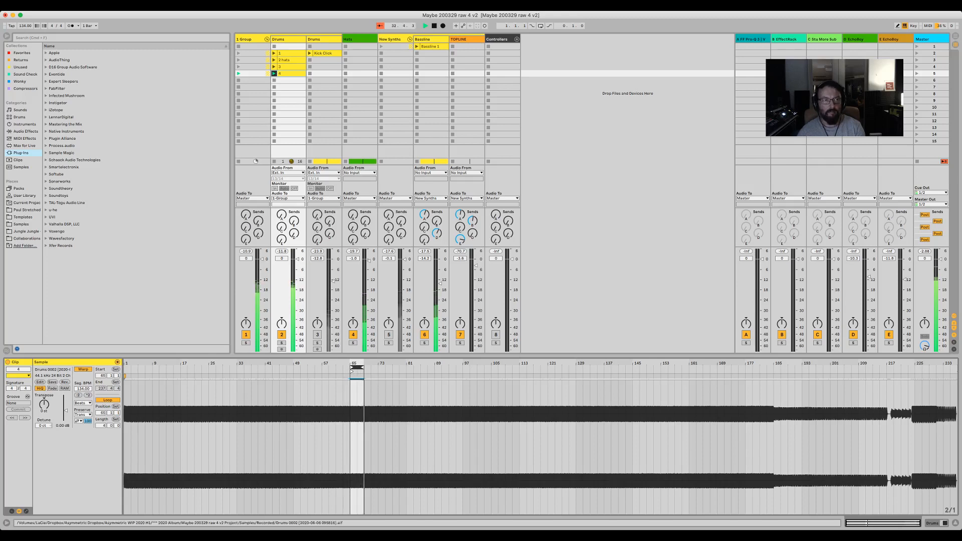
Step: Duplicate clip 4 on the Drums track, rename the copy 5 and launch it
left_click(288, 74)
key("super+d")
key("super+r")
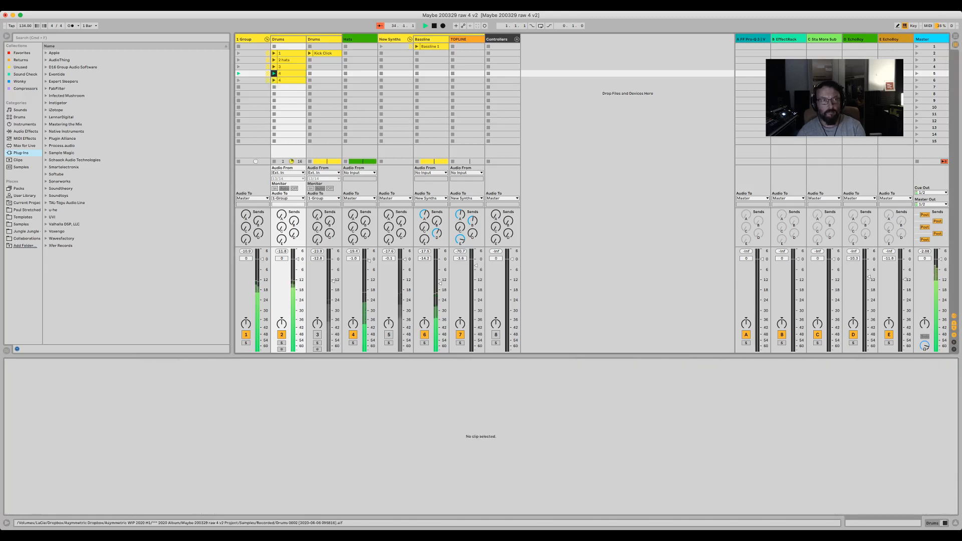
left_click(288, 80)
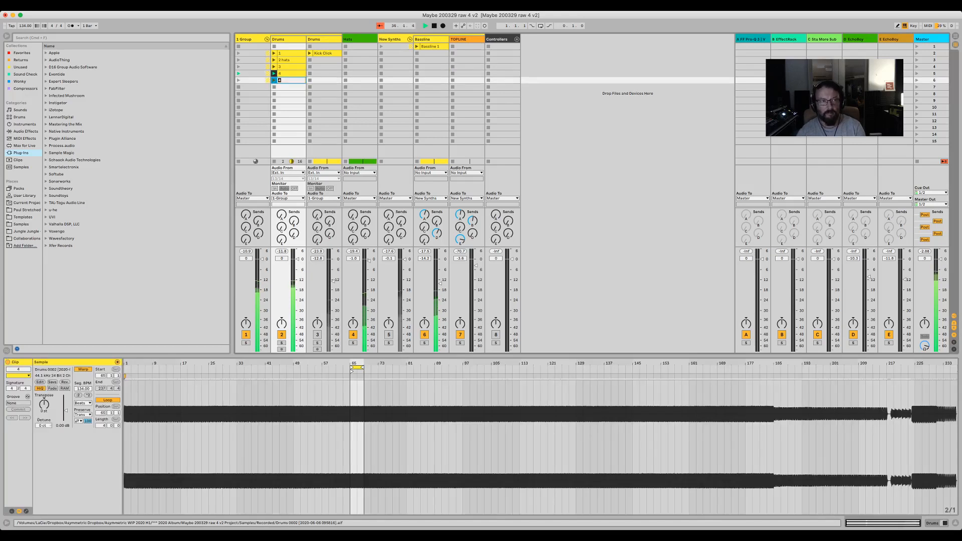
type("5")
key("Return")
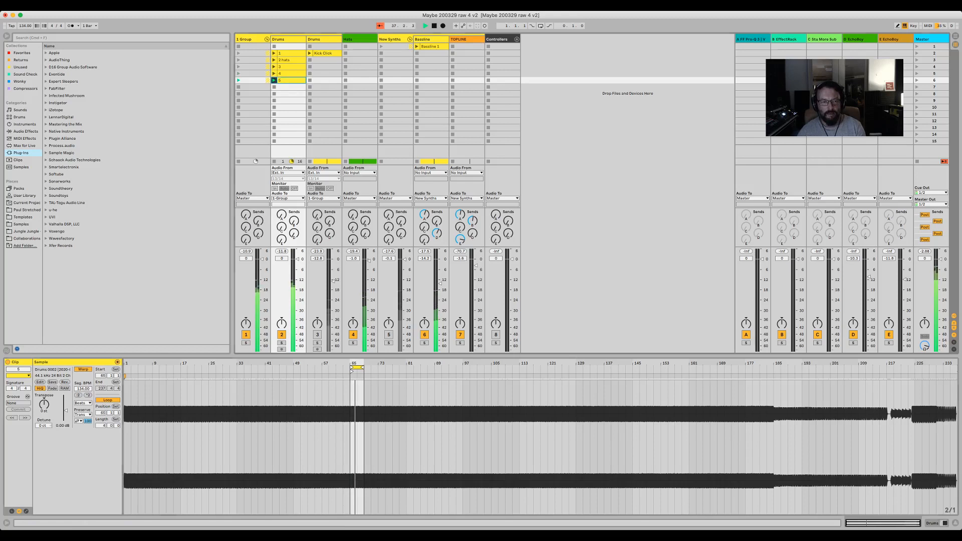
Step: Move clip 5's loop to start at bar 81 of the drum recording and rename the clip 5 hectic
left_click_drag(357, 367, 414, 367)
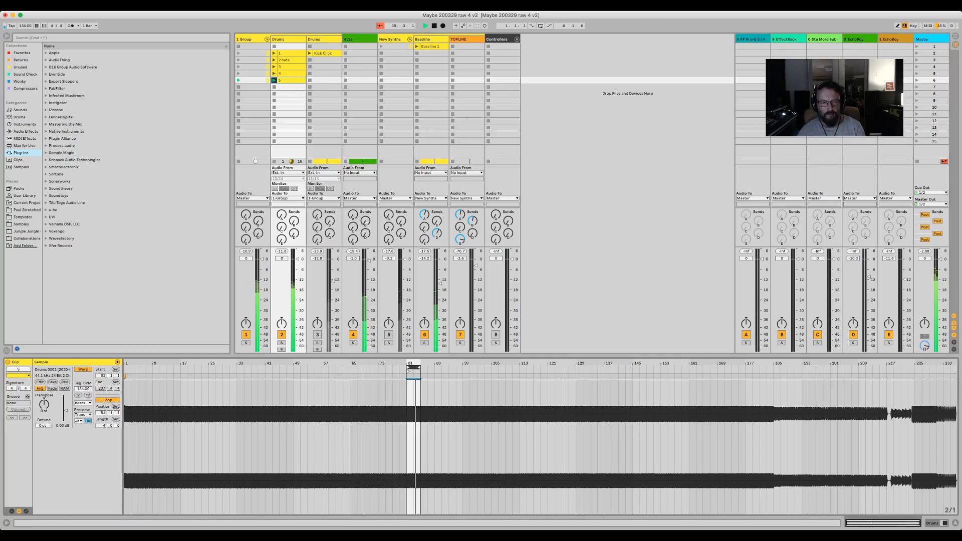
left_click(290, 80)
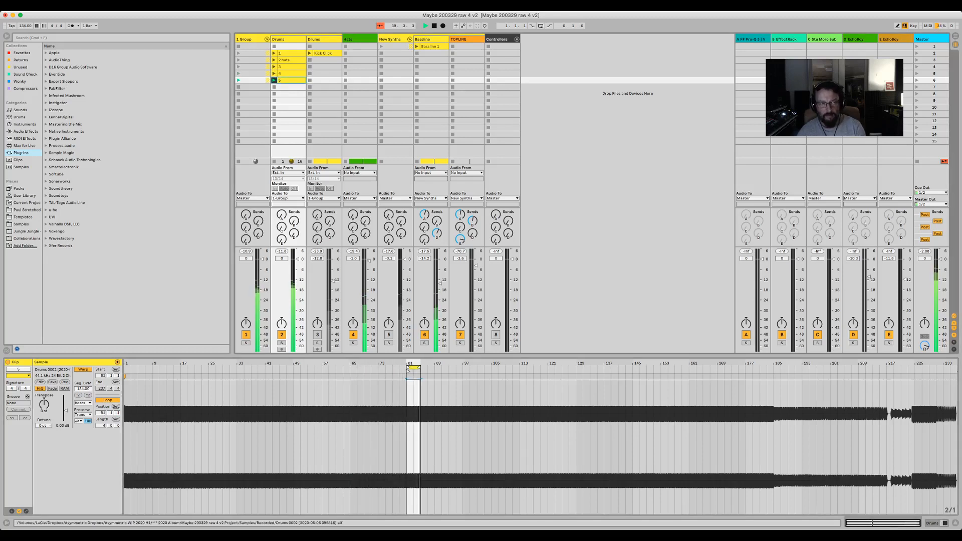
type("he")
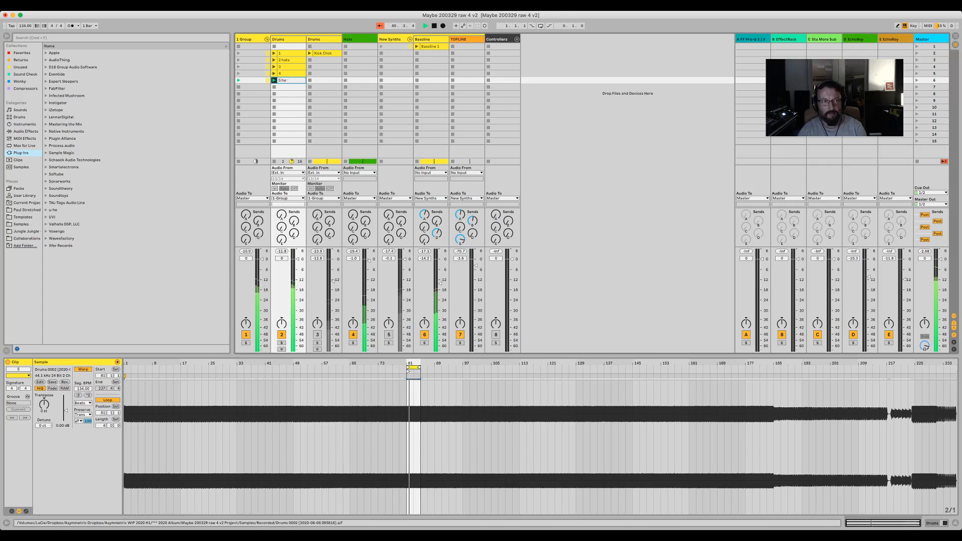
type("ctic")
key("Return")
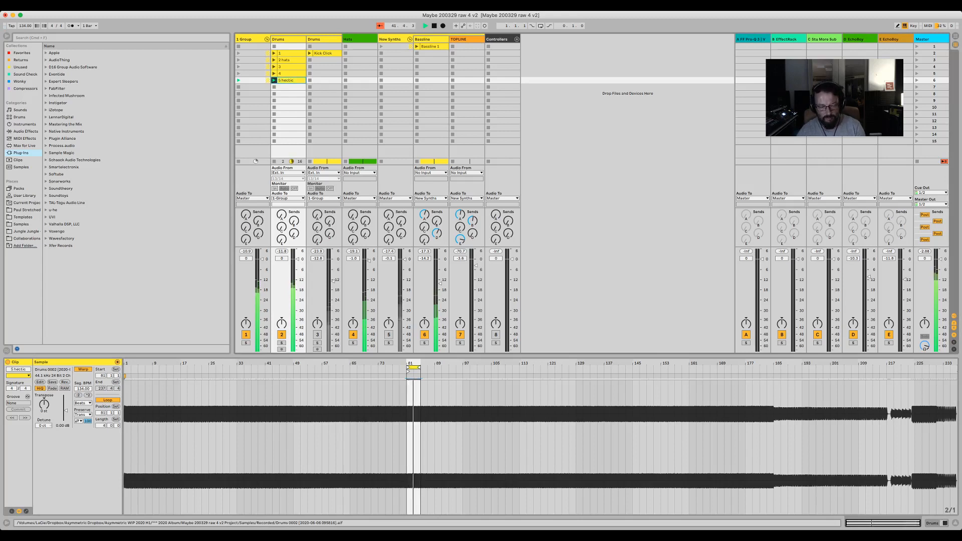
Step: Duplicate the 5 hectic clip, launch the copy and rename it 6
key("super+d")
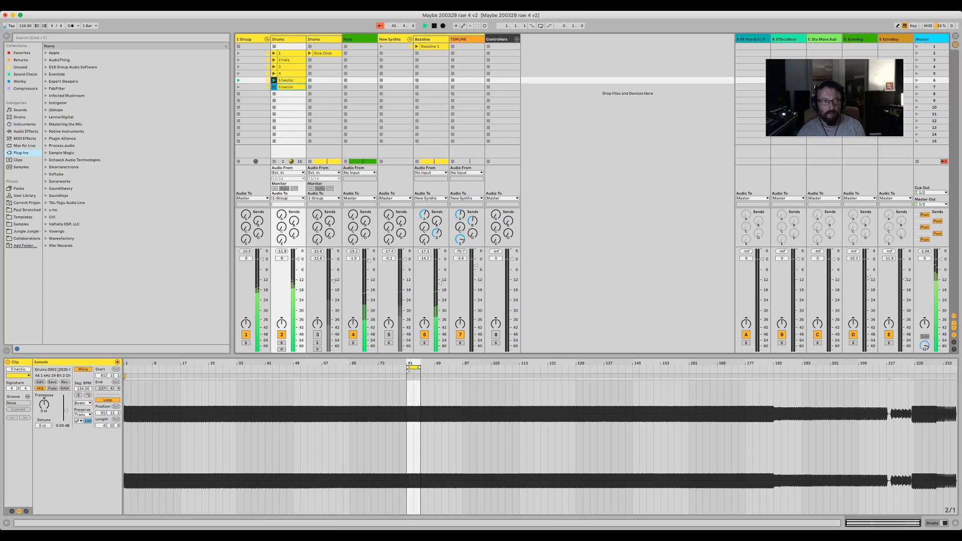
key("Return")
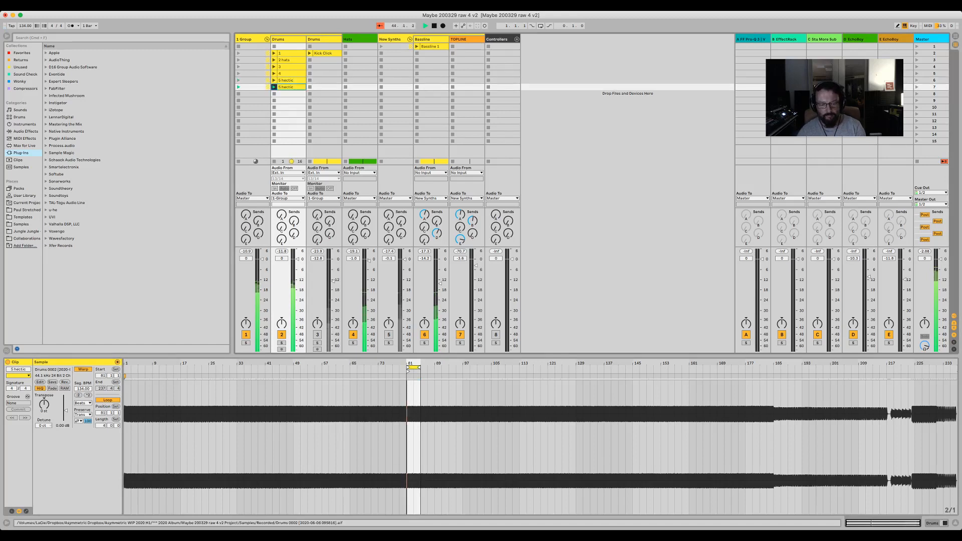
type("6")
key("Return")
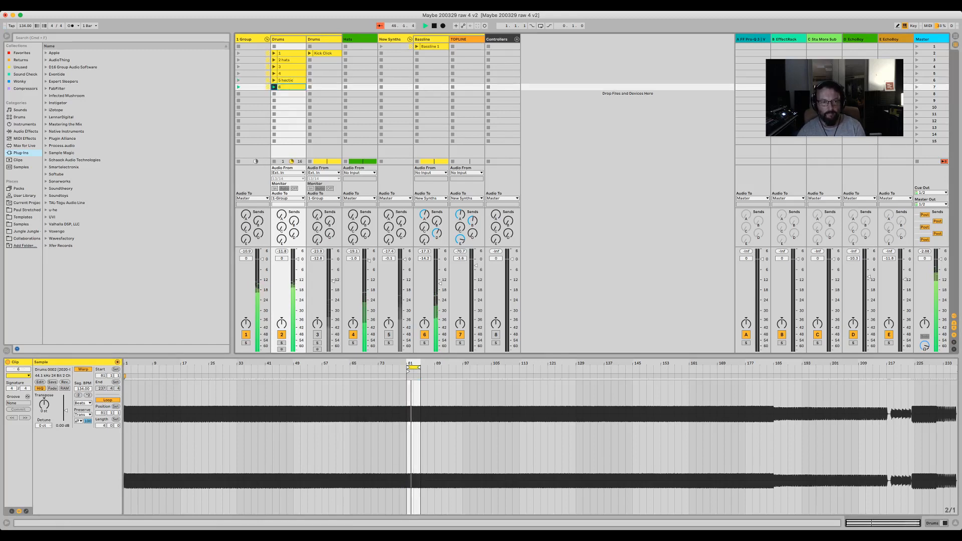
Step: Move clip 6's loop to start at bar 93, try doubling its length and return it to 4 bars
left_click(414, 367)
key("shift+Up")
key("shift+Up")
key("shift+Up")
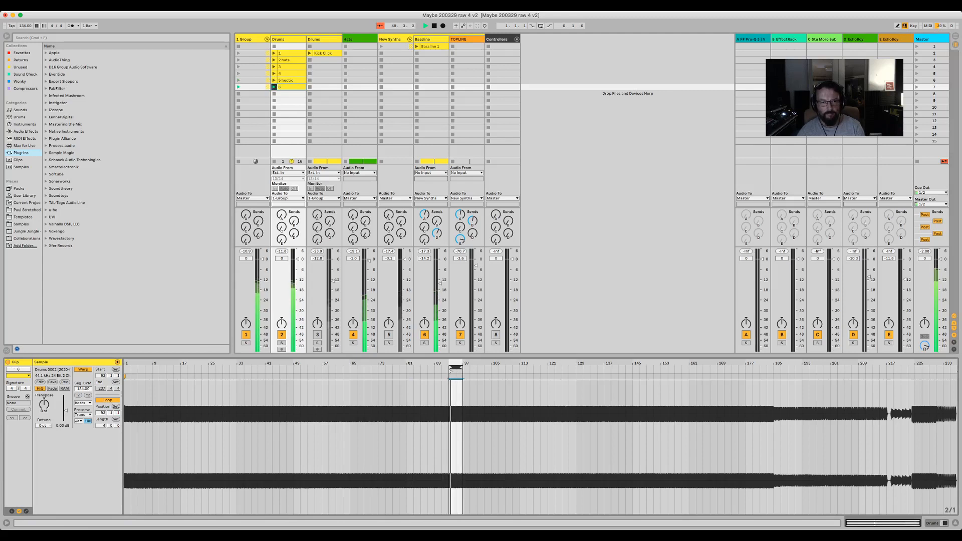
key("super+Up")
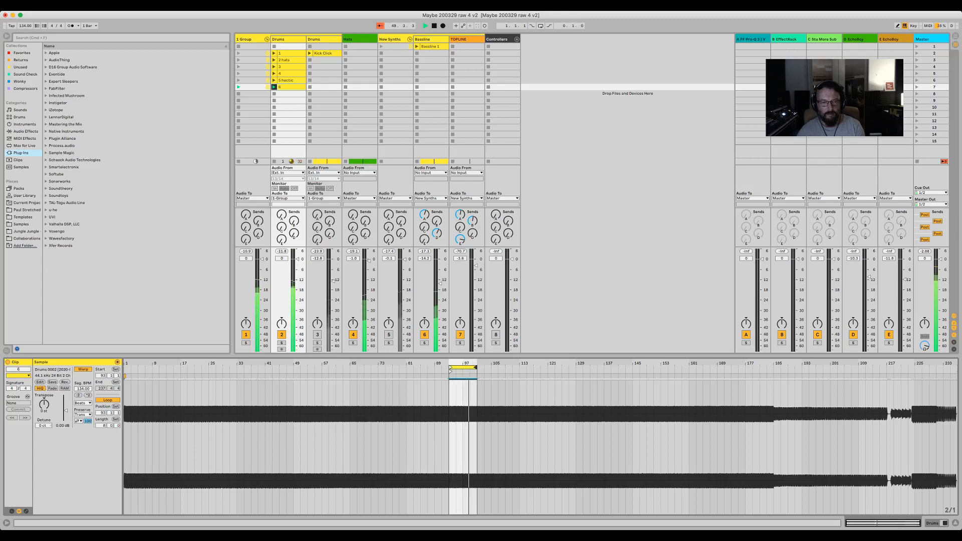
key("super+Down")
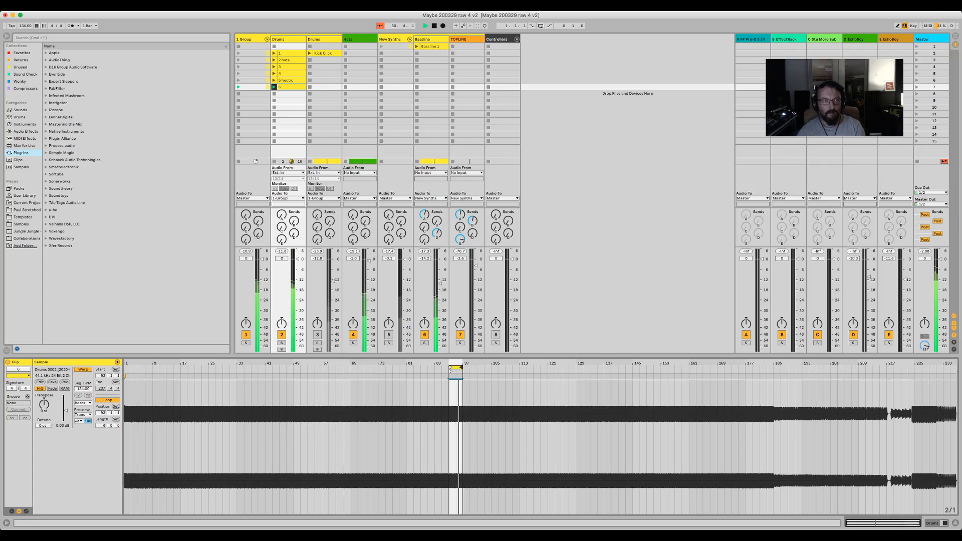
Step: Duplicate clip 6, launch the copy and rename it 7
key("super+d")
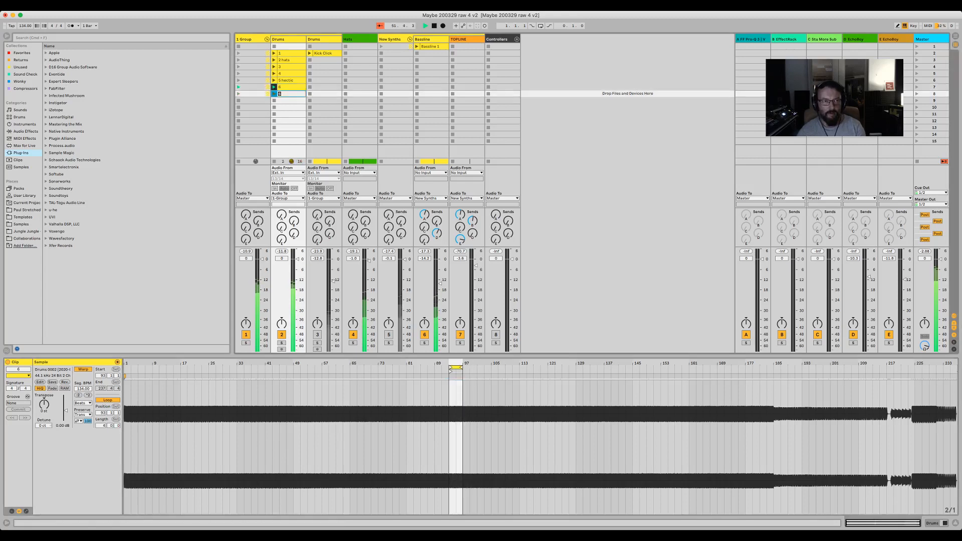
key("Return")
key("Return")
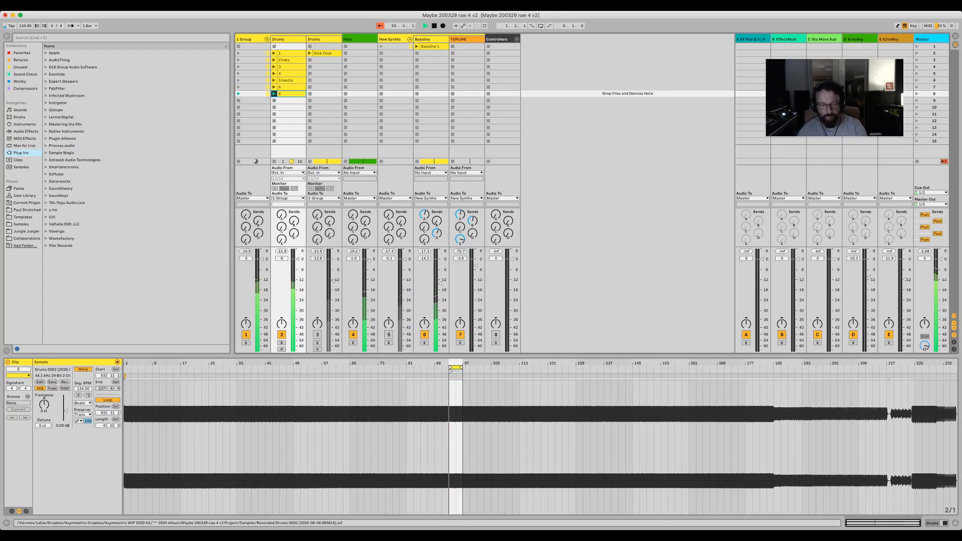
key("super+r")
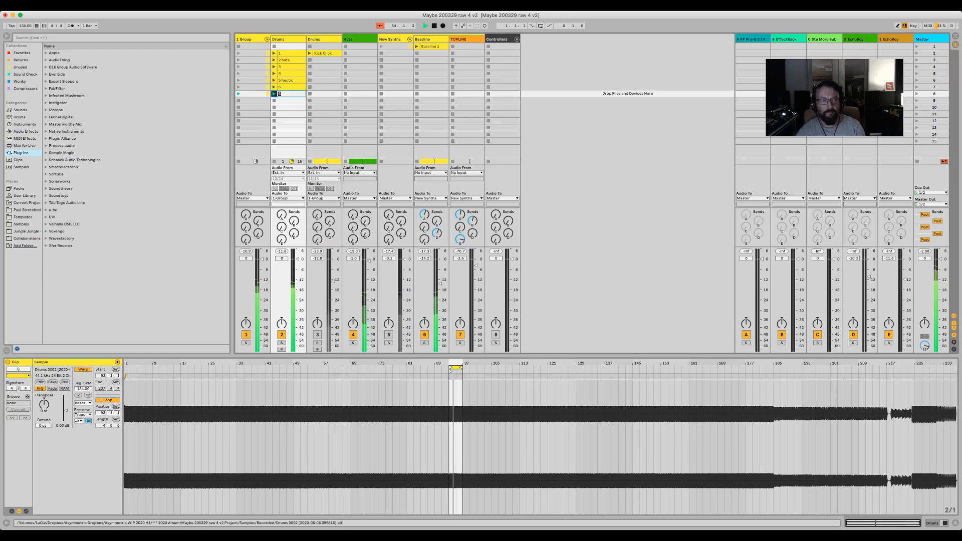
type("7")
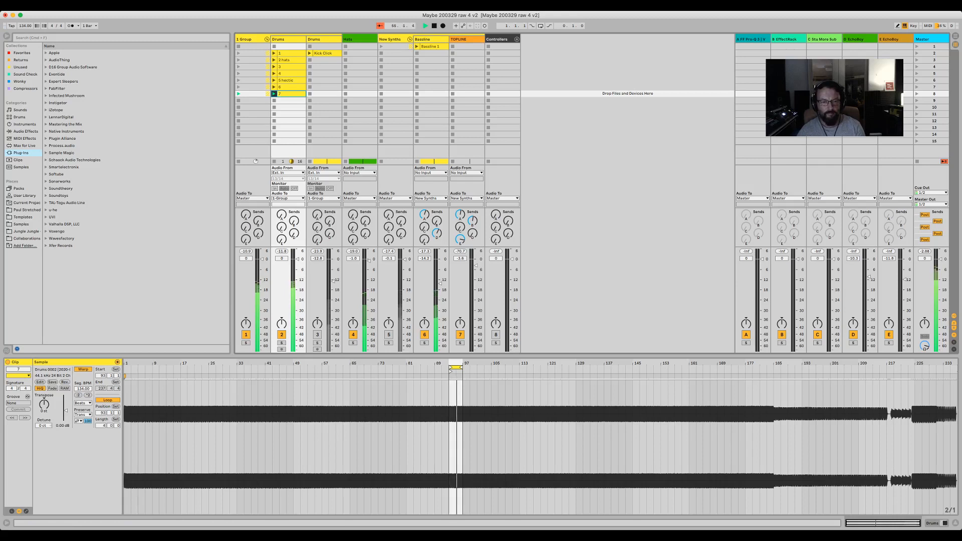
Step: Move clip 7's loop to start at bar 101 and rename the clip 7 snare
left_click_drag(456, 367, 484, 368)
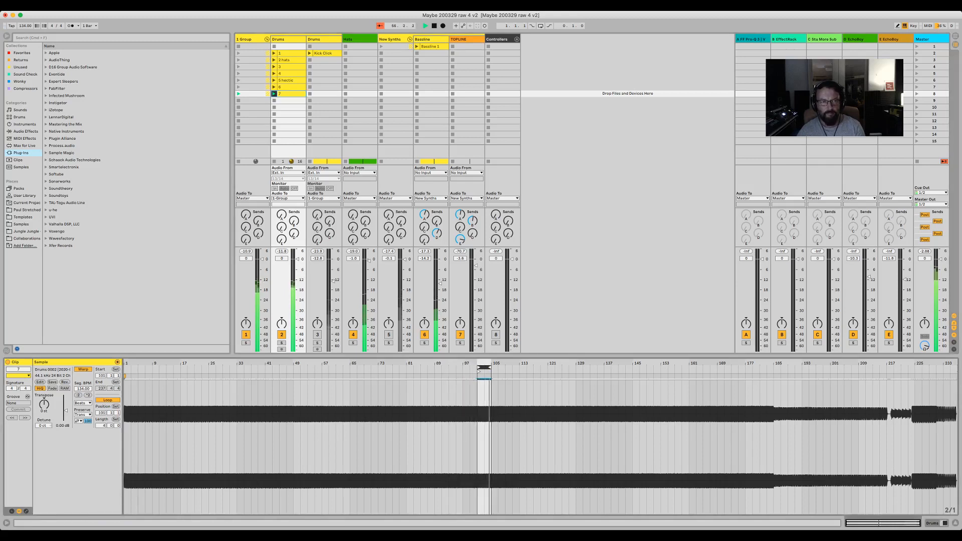
left_click(291, 94)
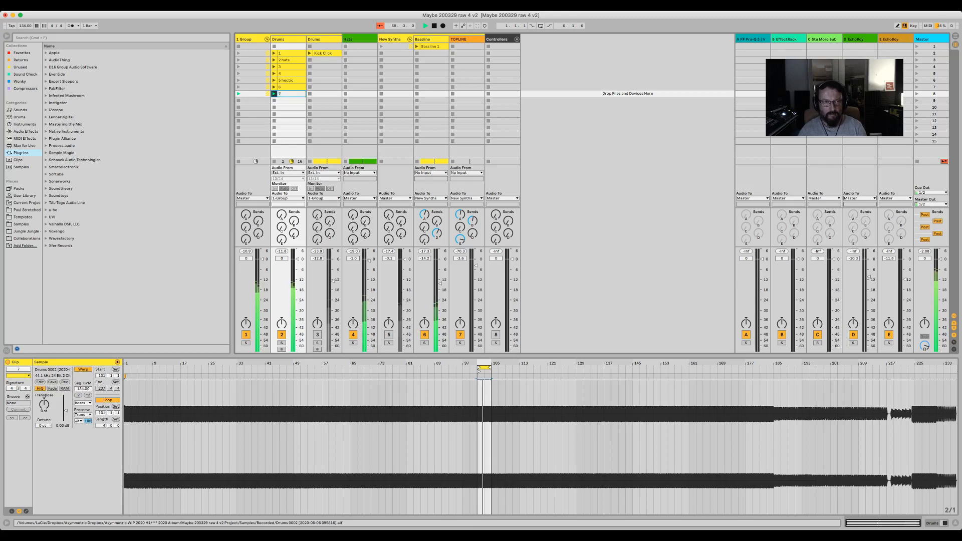
type("snare")
key("Return")
Step: Duplicate the 7 snare clip on the Drums track and rename the launched copy 8
key("super+d")
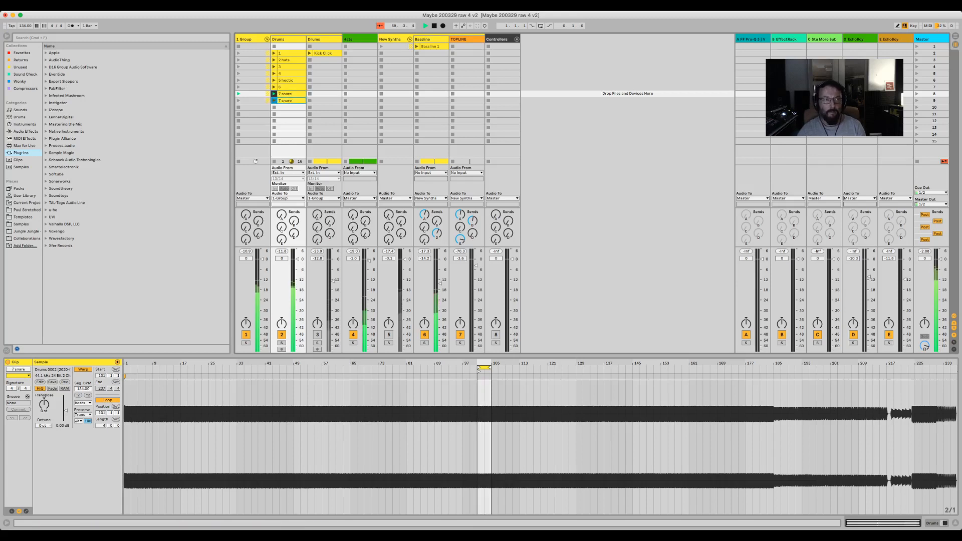
key("super+r")
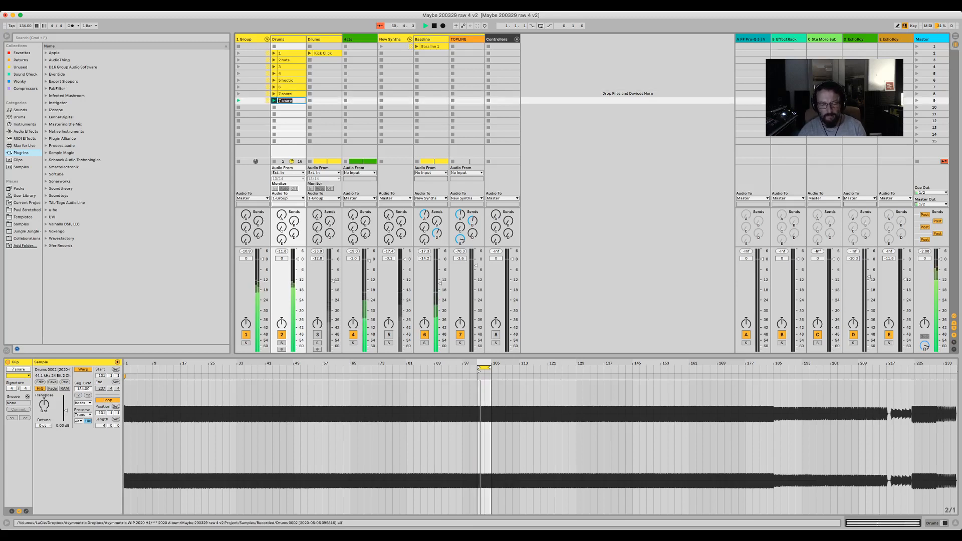
key("Return")
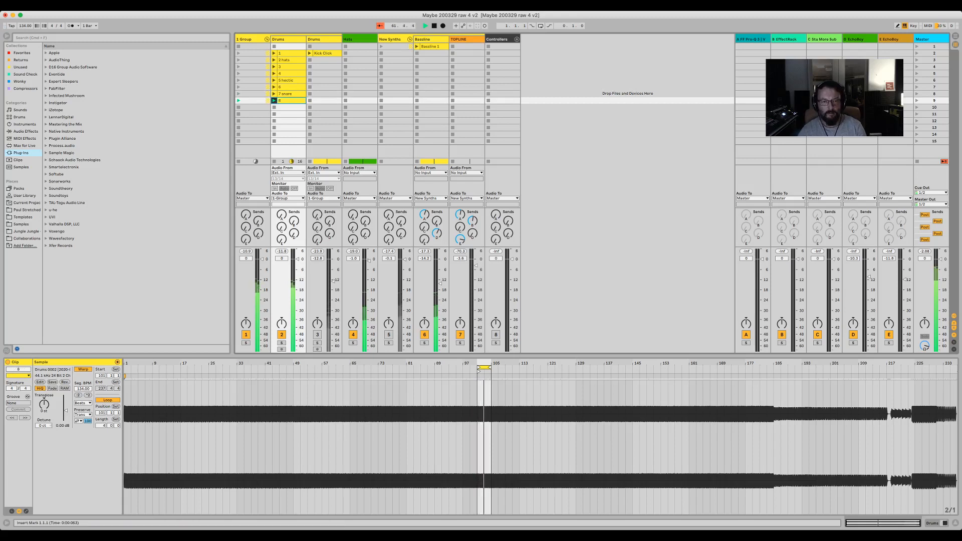
Step: Move clip 8's loop position to bar 129 and rename the clip 8 fill
left_click_drag(101, 412, 102, 370)
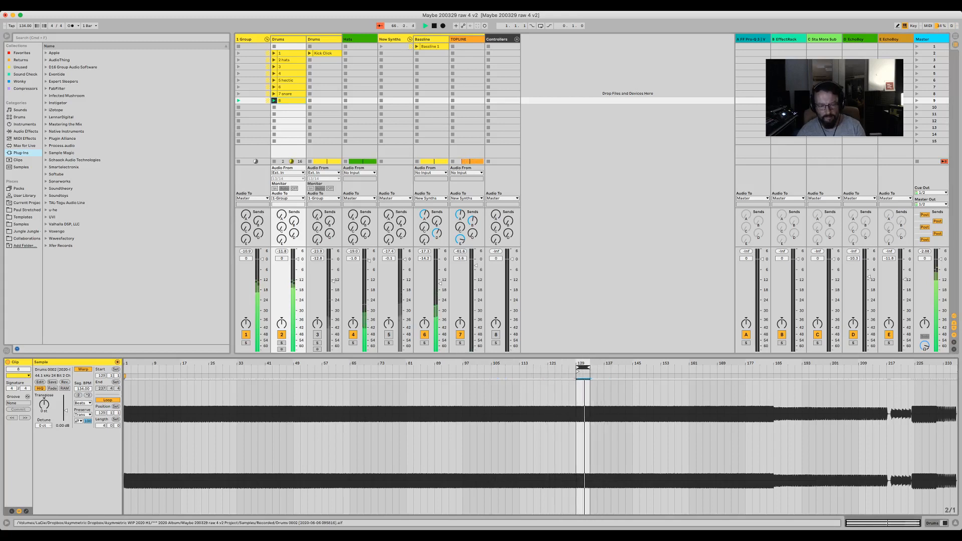
key("super+r")
type("8 fill")
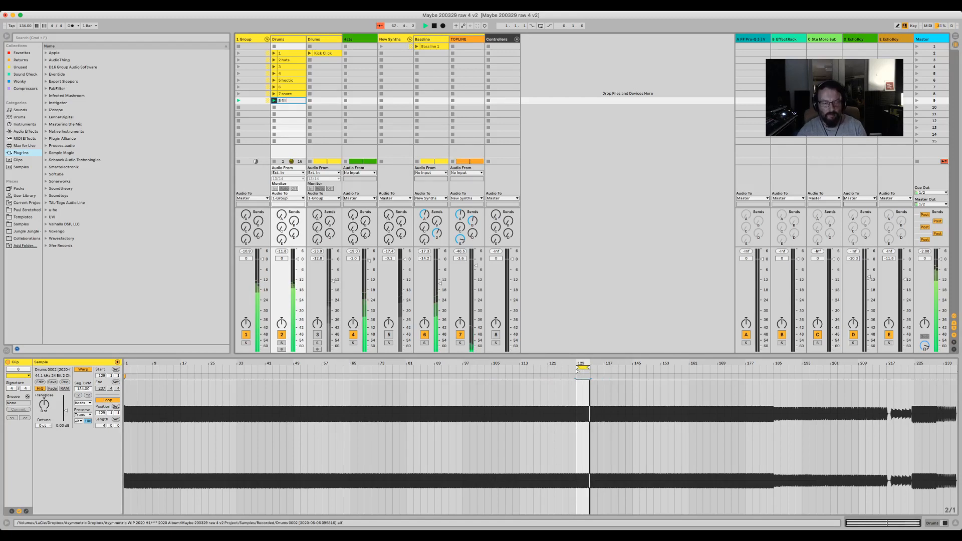
key("Return")
Step: Duplicate the 8 fill clip as clip 9, with its loop starting at bar 153
key("super+d")
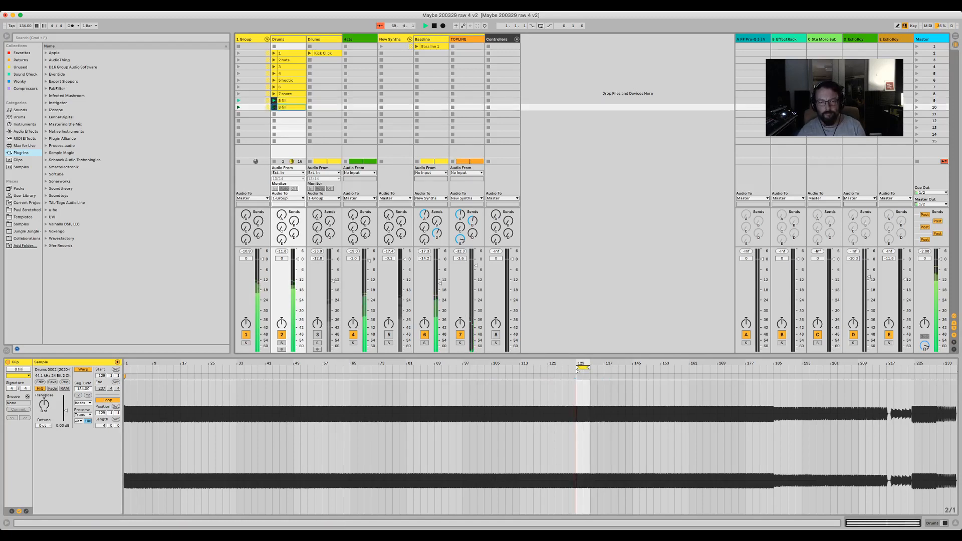
left_click_drag(583, 367, 668, 368)
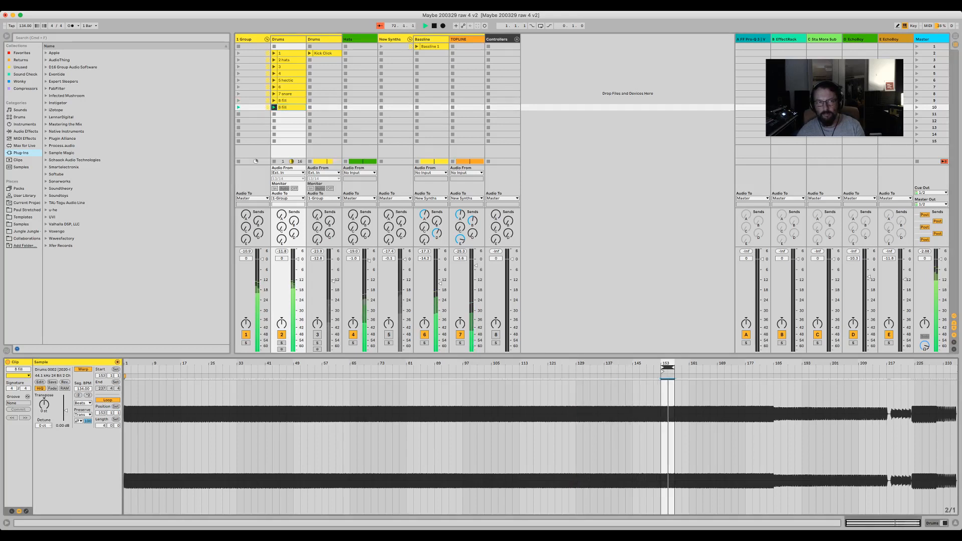
left_click(284, 107)
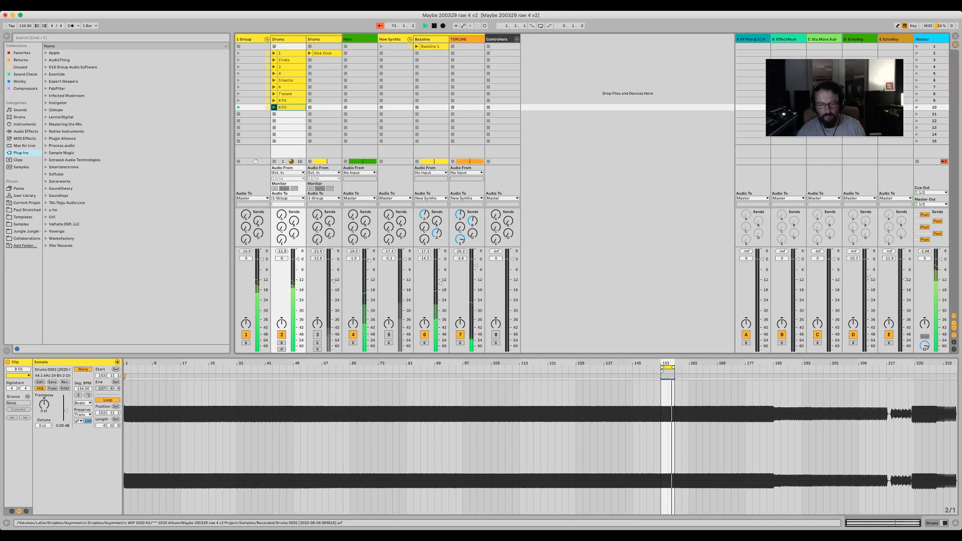
type("9")
key("Return")
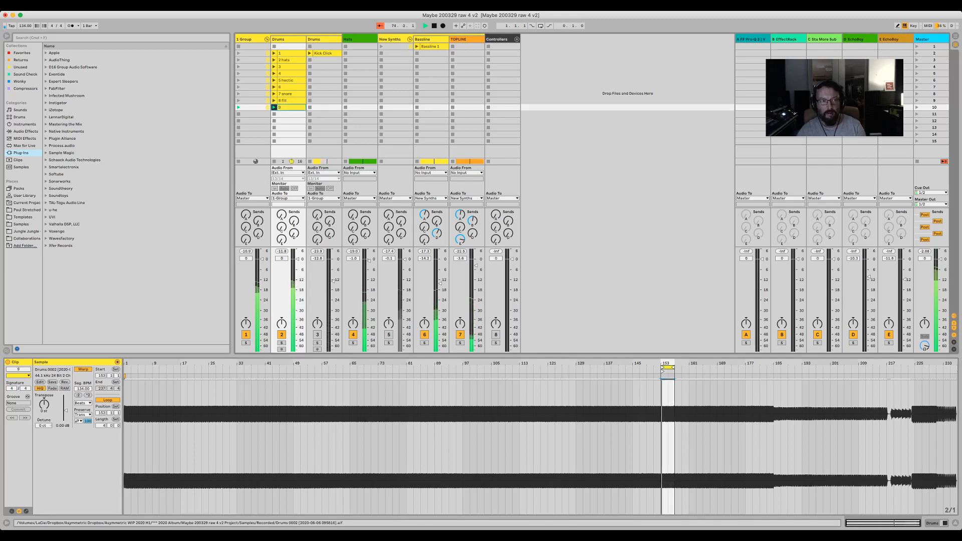
Step: Duplicate clip 9, launch the copy and rename it 10
key("super+d")
key("Return")
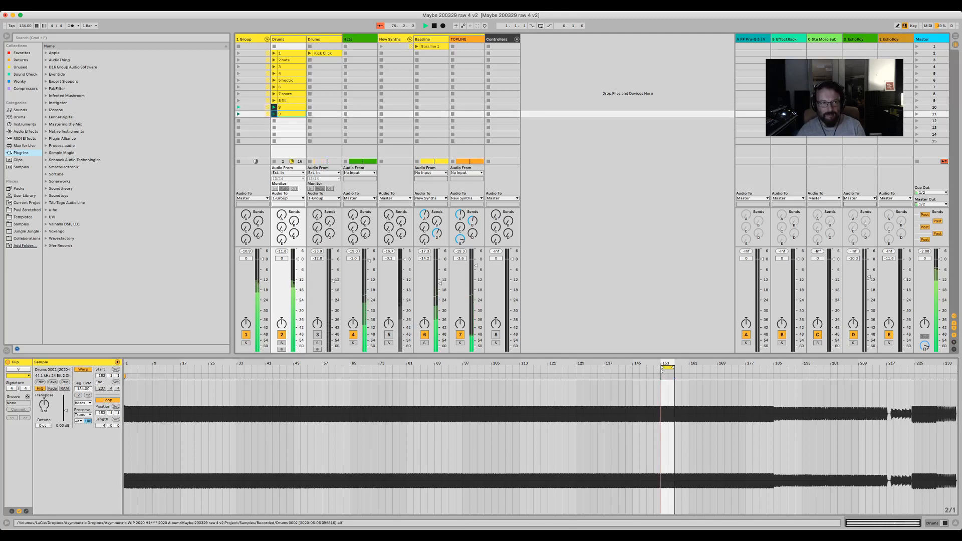
key("super+r")
type("10")
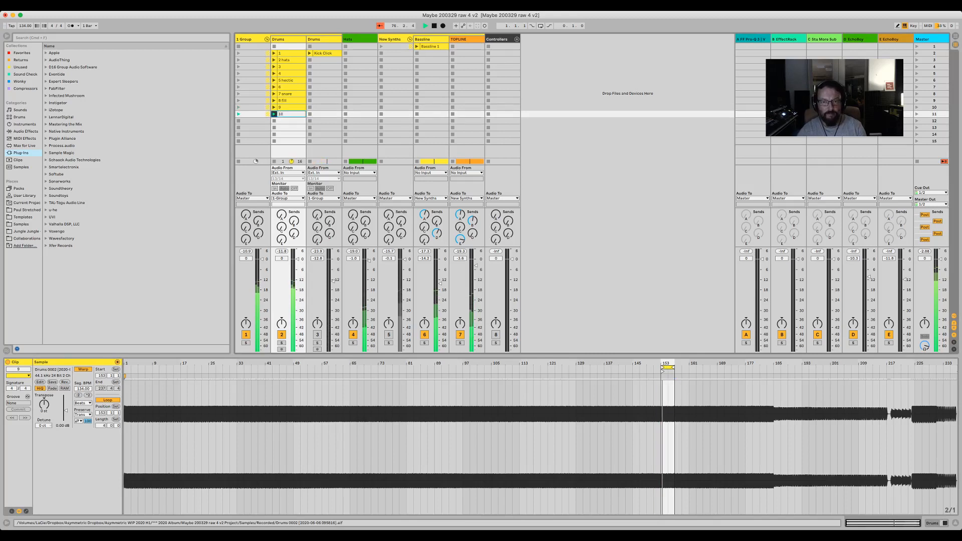
key("Return")
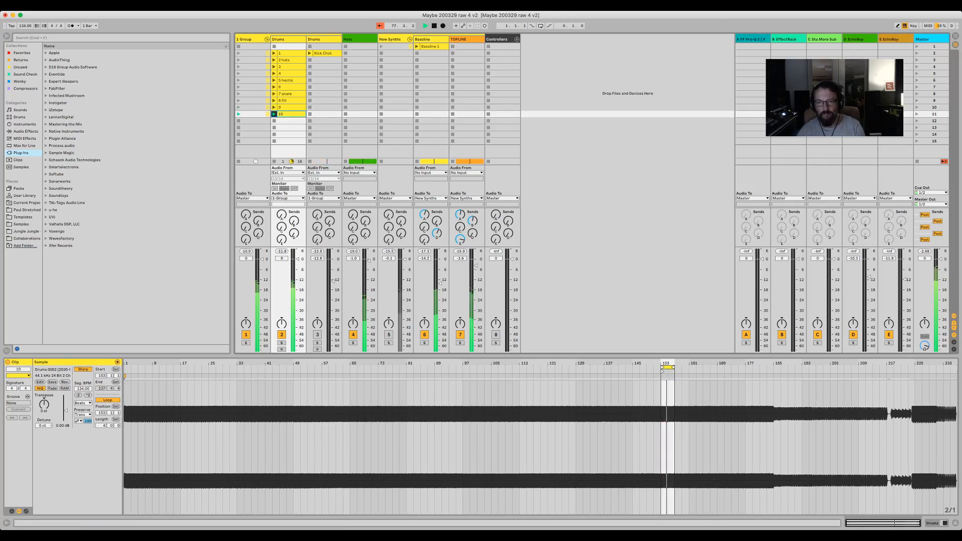
Step: Move clip 10's loop so it starts at bar 169 of the drum recording
left_click_drag(668, 368, 705, 368)
key("Right")
key("Right")
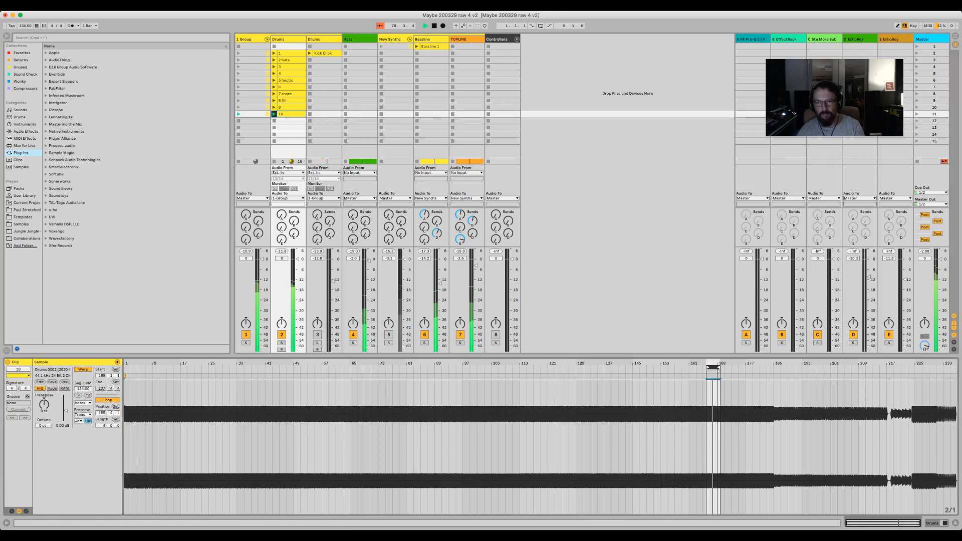
key("Right")
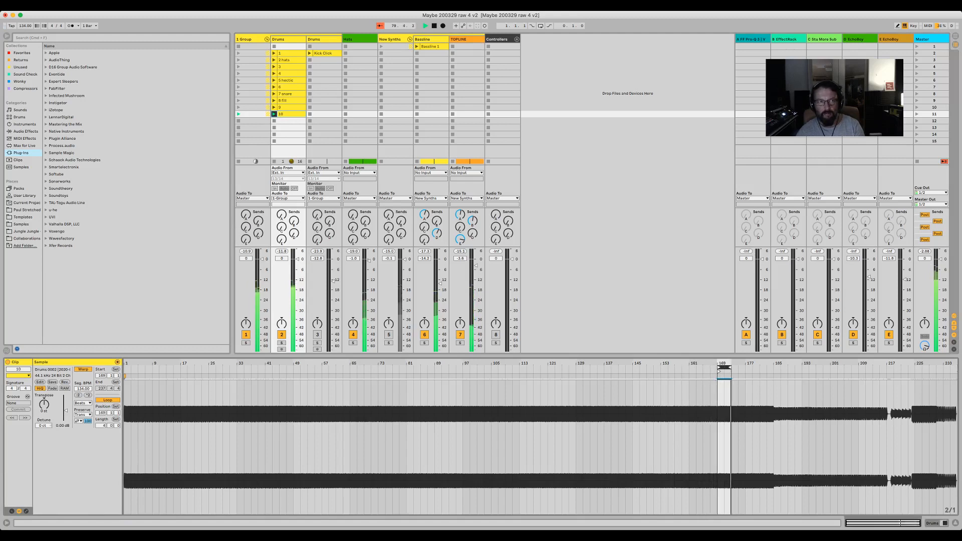
Step: Rename clip 10 as 10 outro
left_click(288, 114)
key("super+r")
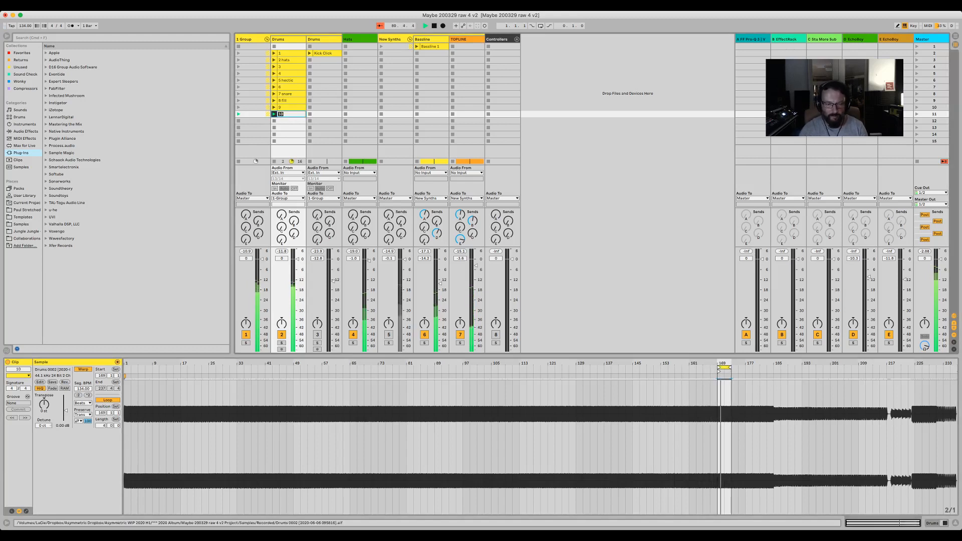
key("Right")
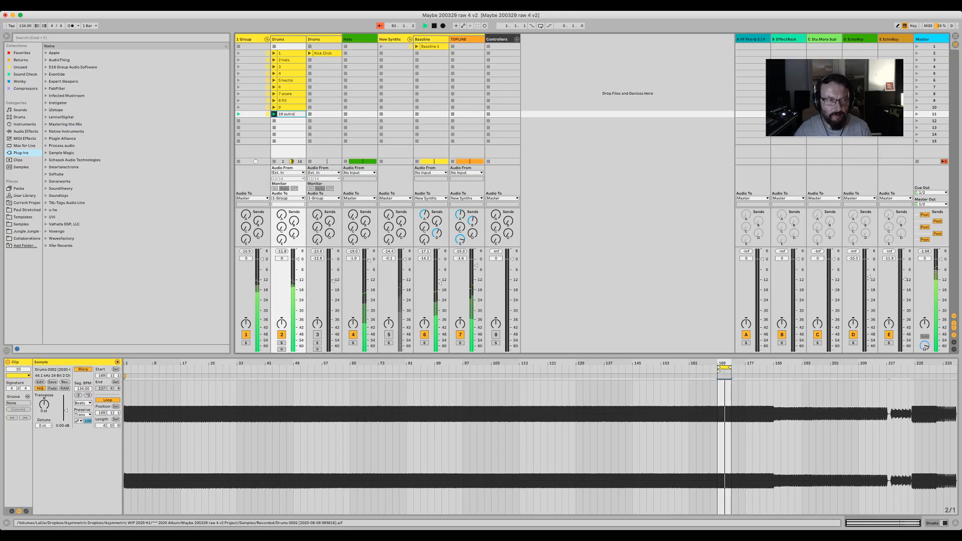
key("Return")
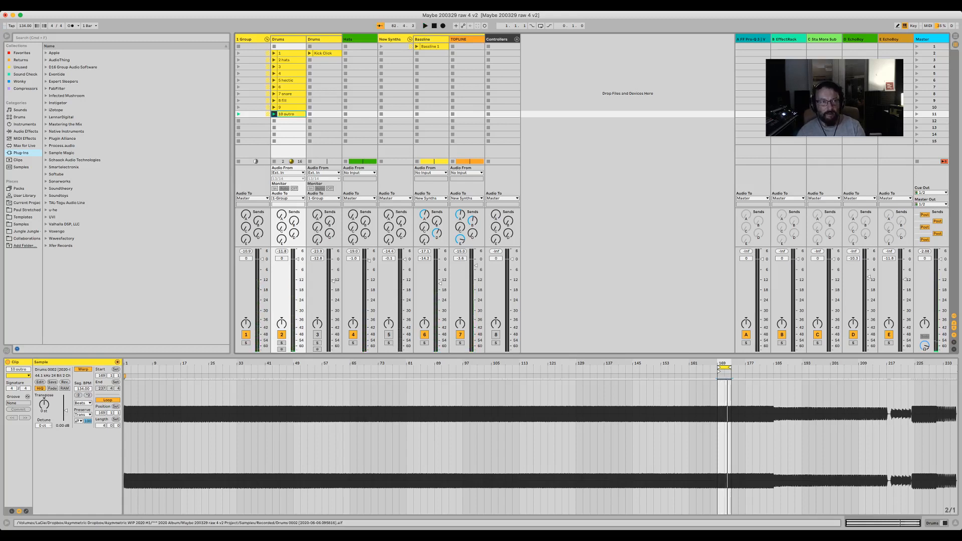
Step: Duplicate the 10 outro clip and set the copy's loop to 26 bars starting at bar 191 of the drum recording
key("super+d")
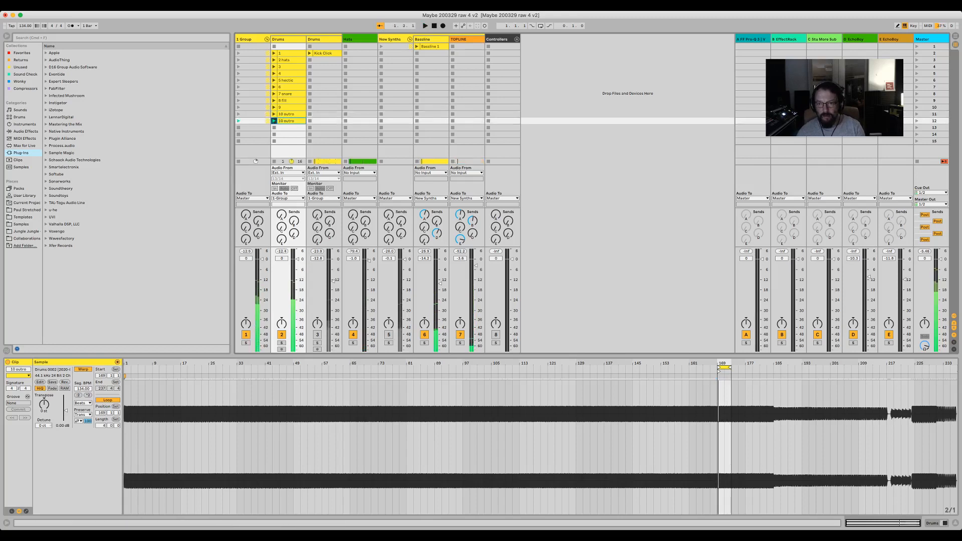
left_click_drag(724, 367, 781, 367)
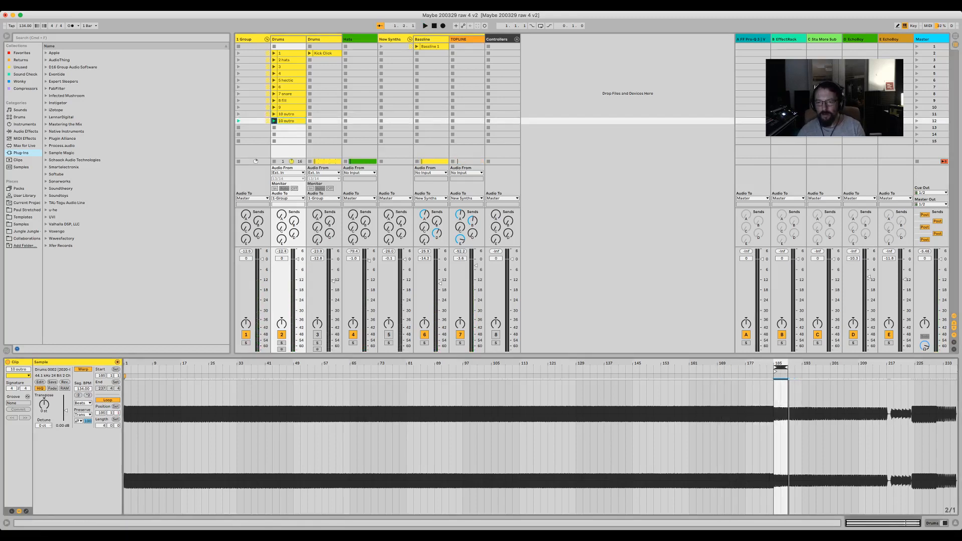
key("space")
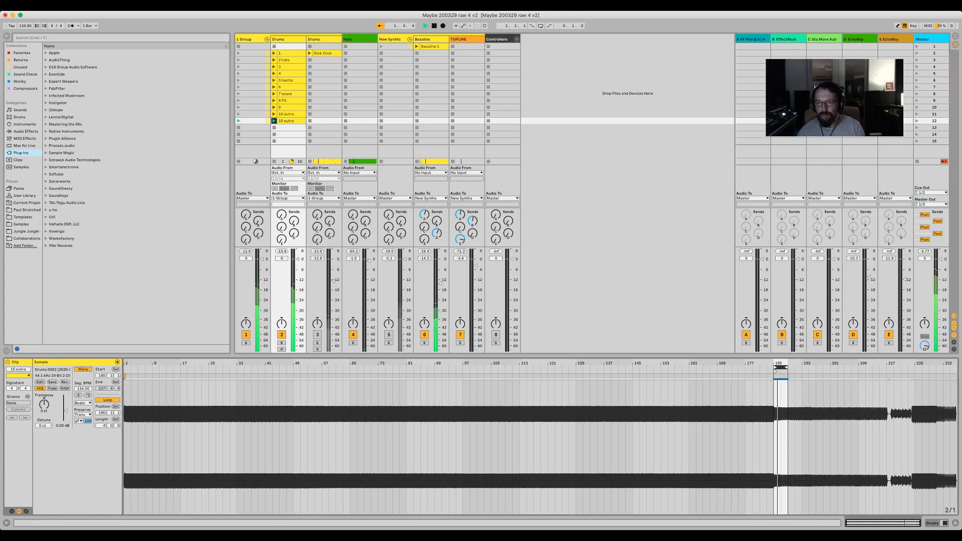
left_click_drag(781, 367, 834, 368)
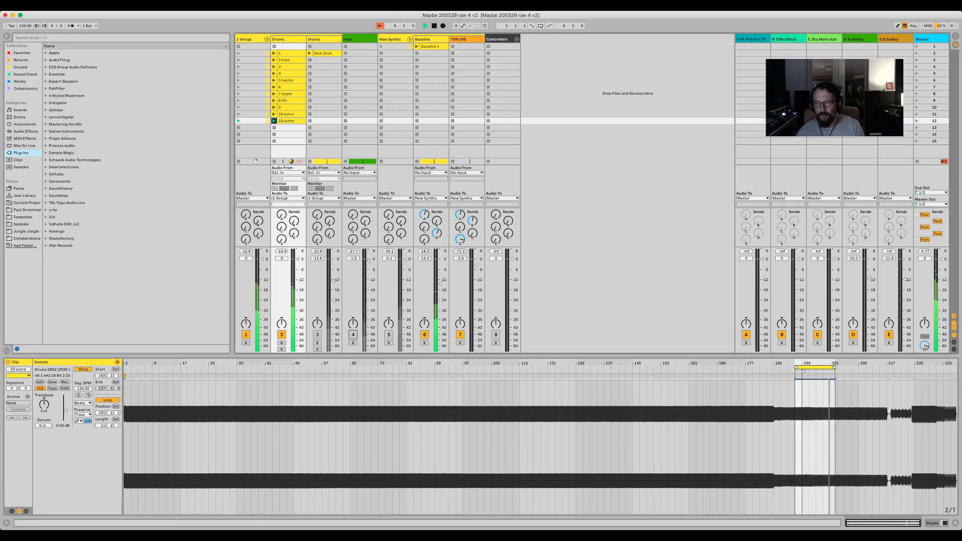
left_click_drag(834, 368, 878, 368)
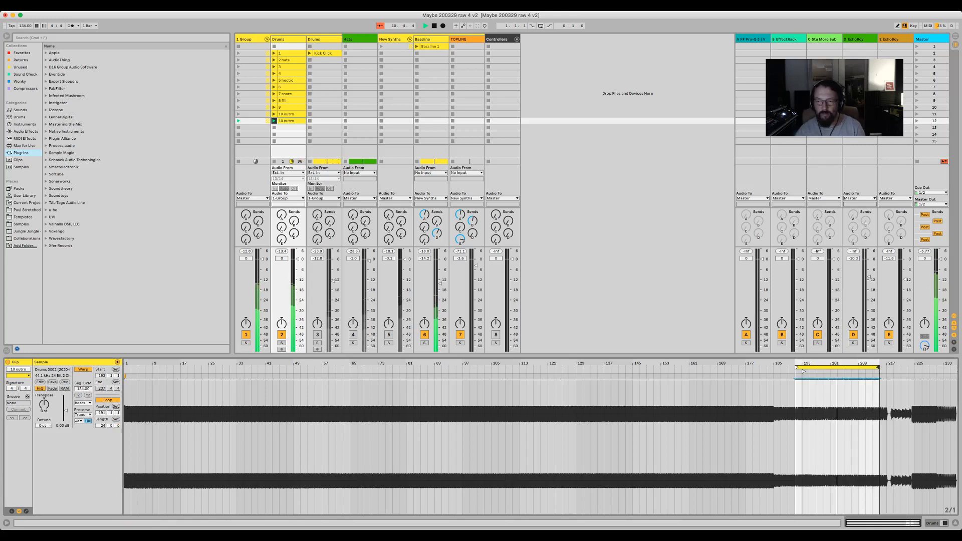
left_click_drag(878, 368, 885, 368)
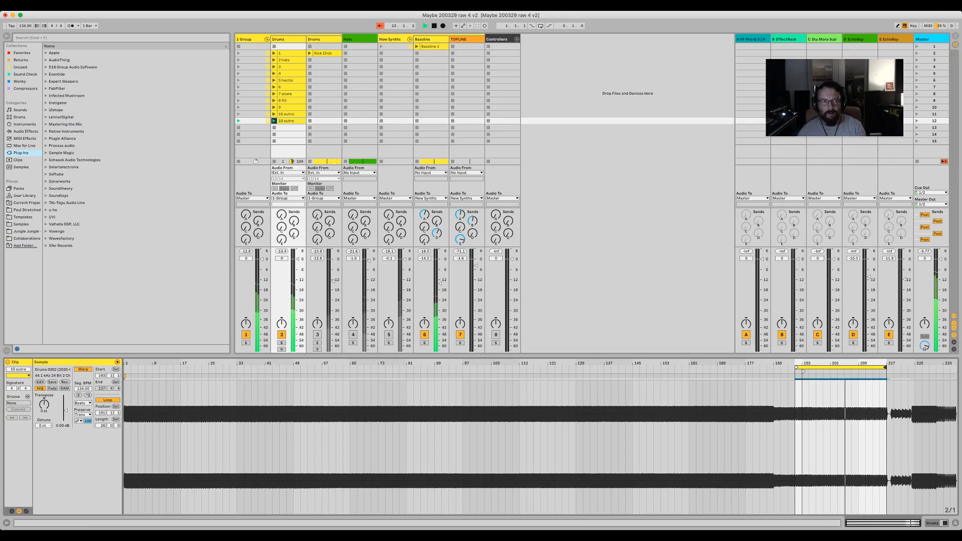
Step: Rename the duplicated clip with the 26-bar loop as Fills
key("super+r")
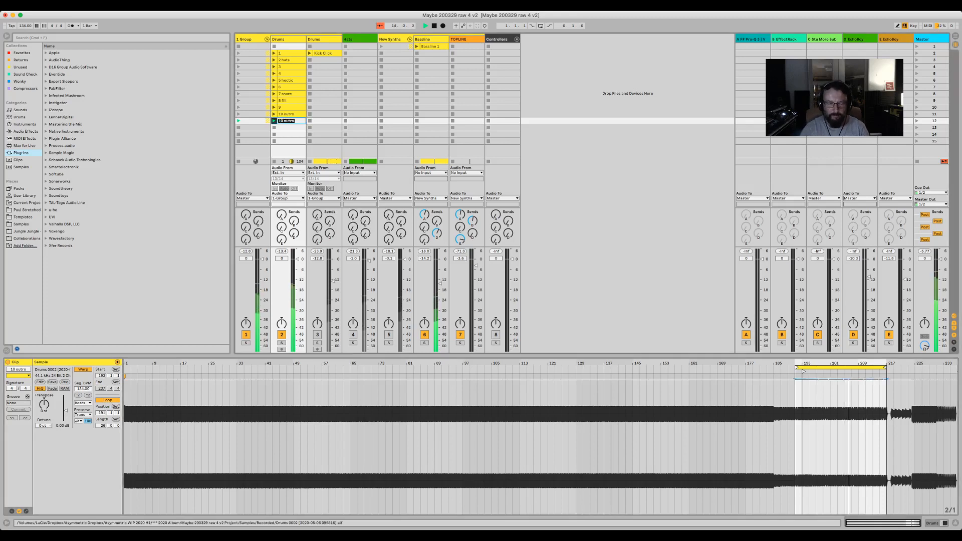
type("Fills")
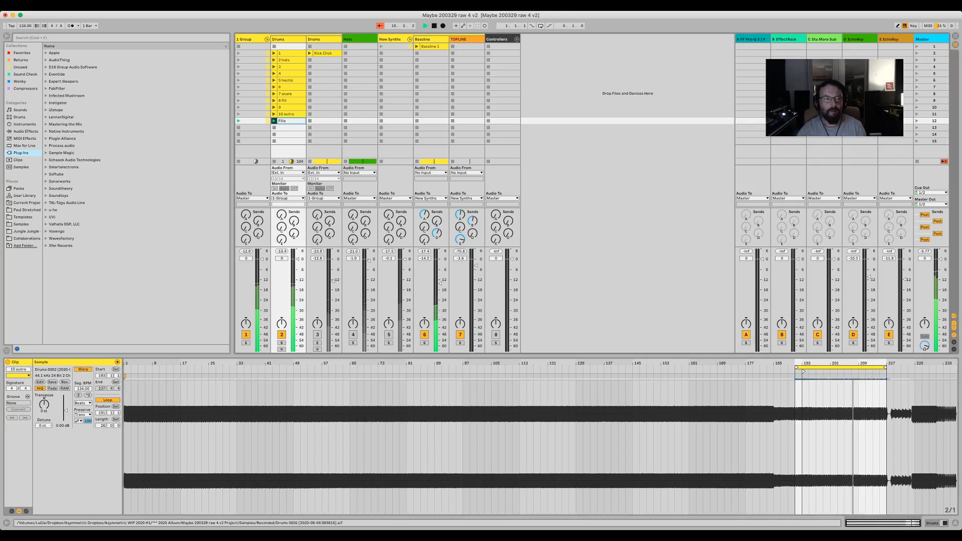
key("Return")
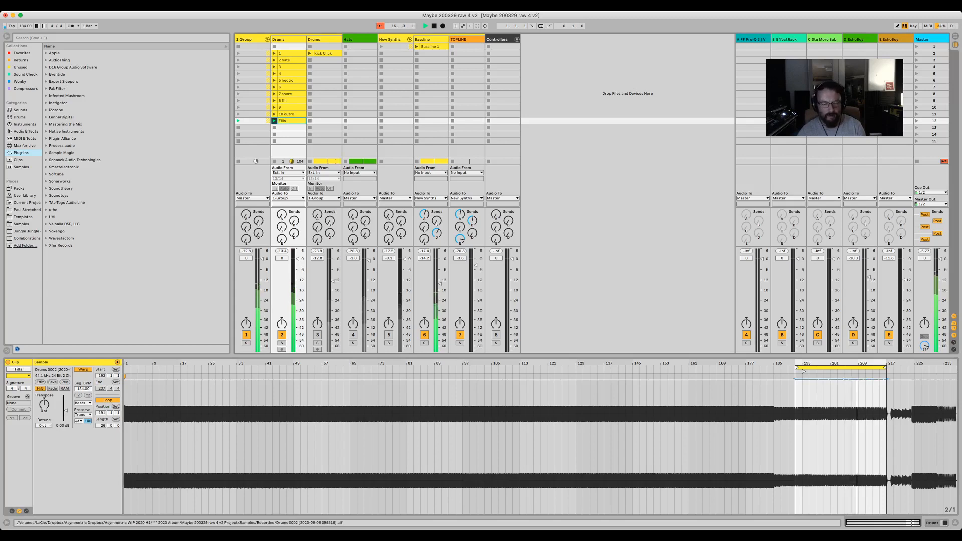
Step: Duplicate the 10 outro clip into the slot below Fills and audition the copy
left_click(286, 114)
key("super+d")
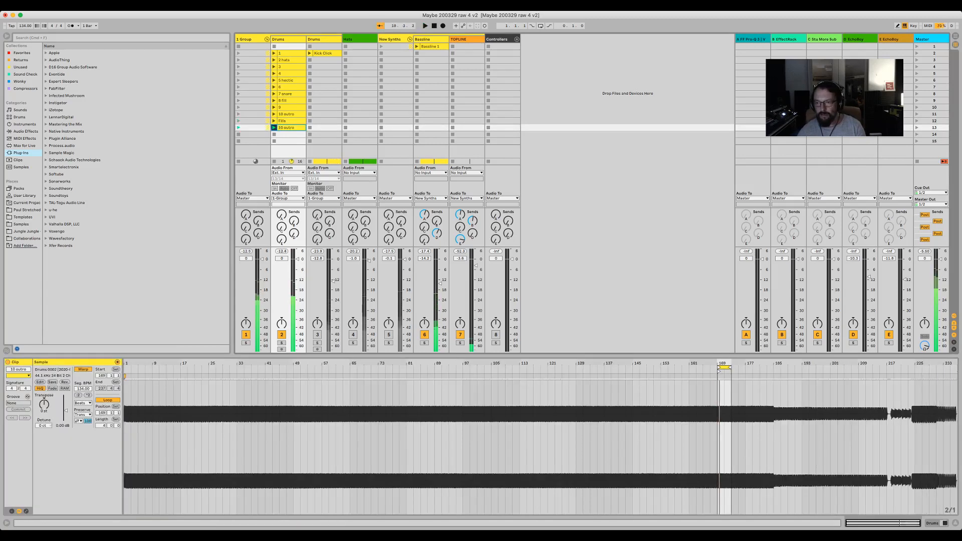
key("space")
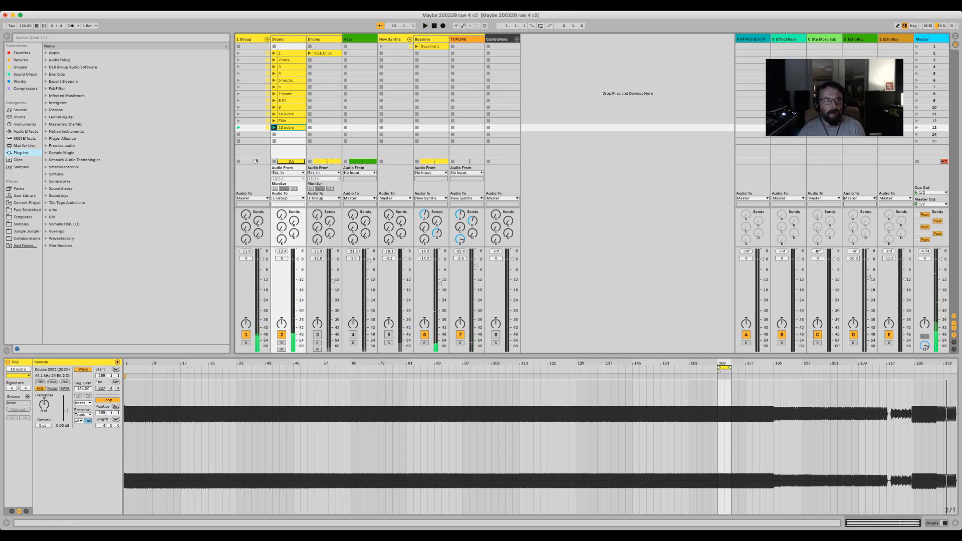
Step: Launch drum clip 1 with the Kick Click clip, show the kick track's devices, and audition that track soloed
left_click(274, 53)
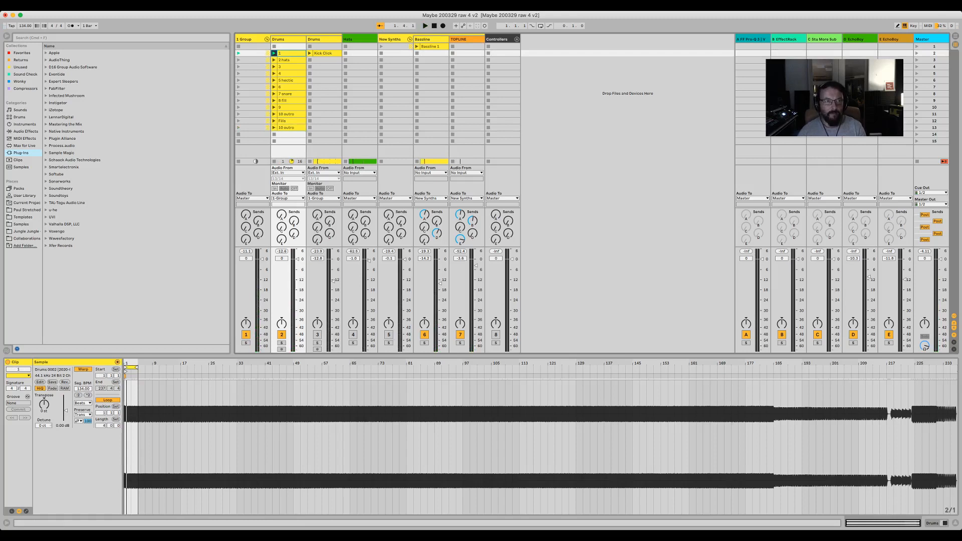
left_click(323, 53)
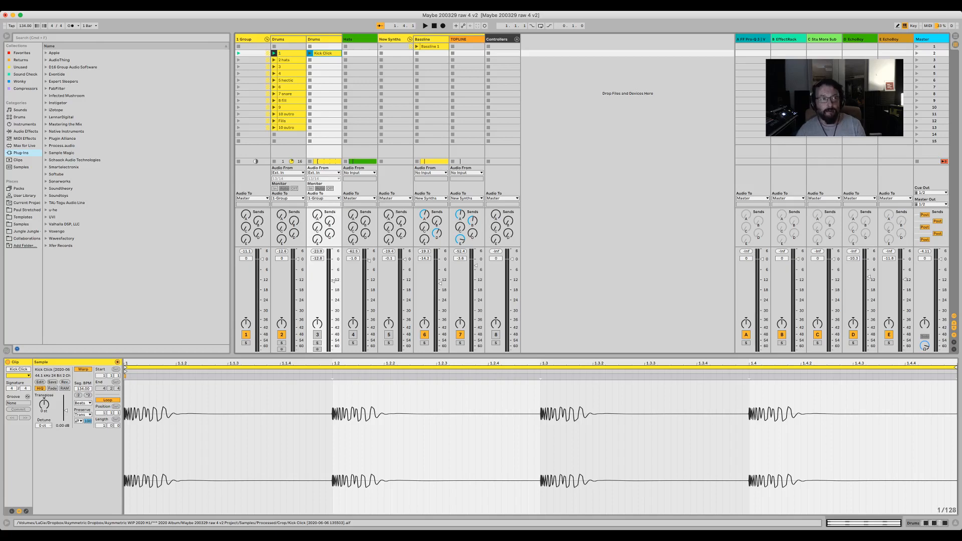
key("shift+Tab")
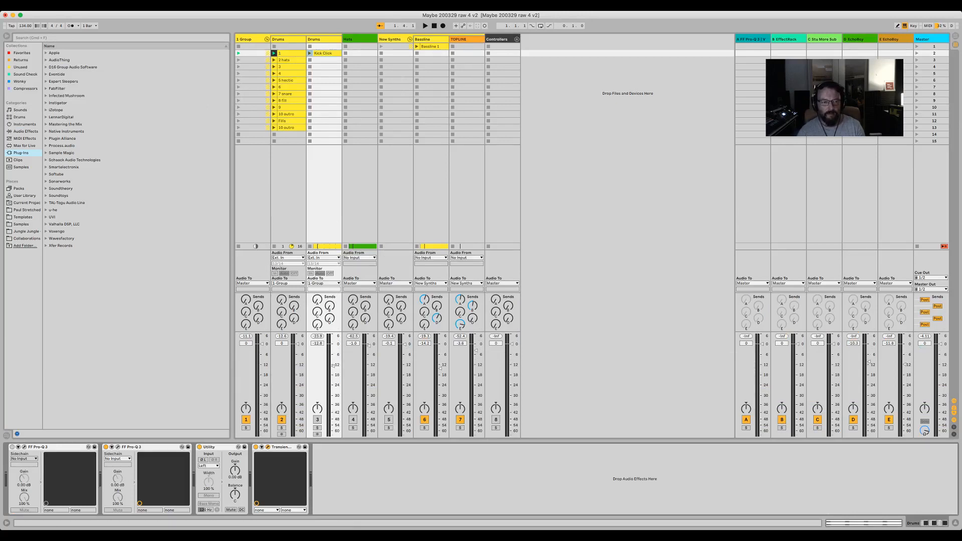
key("space")
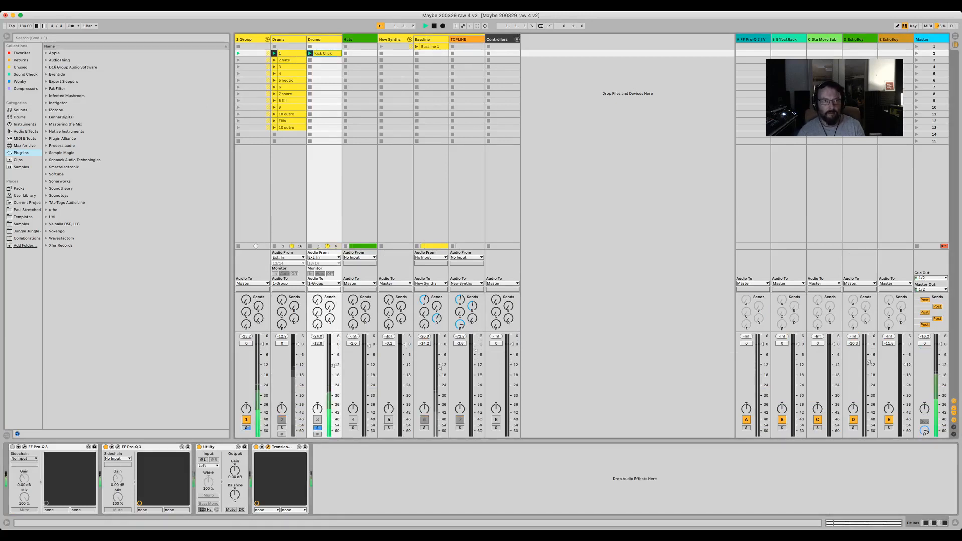
key("shift+Tab")
key("shift+Tab")
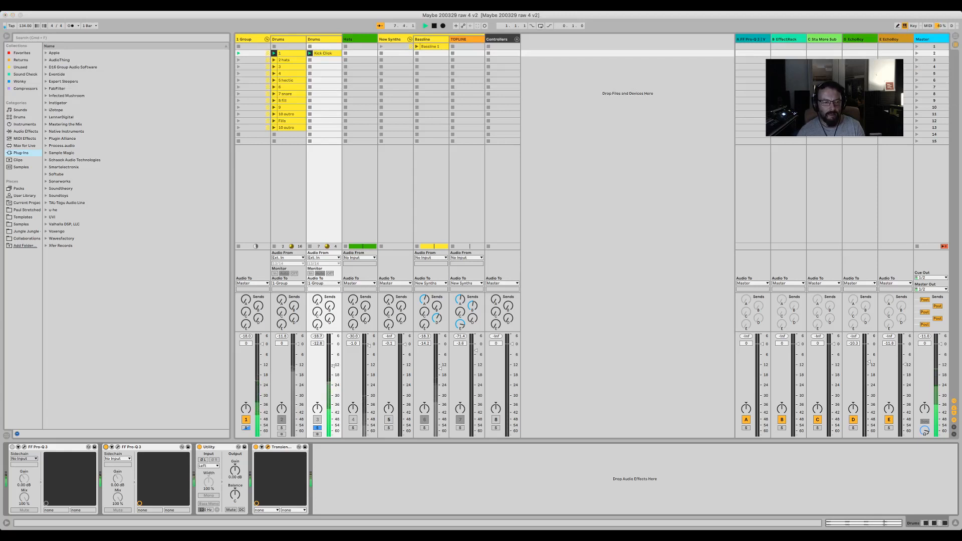
left_click(318, 427)
key("space")
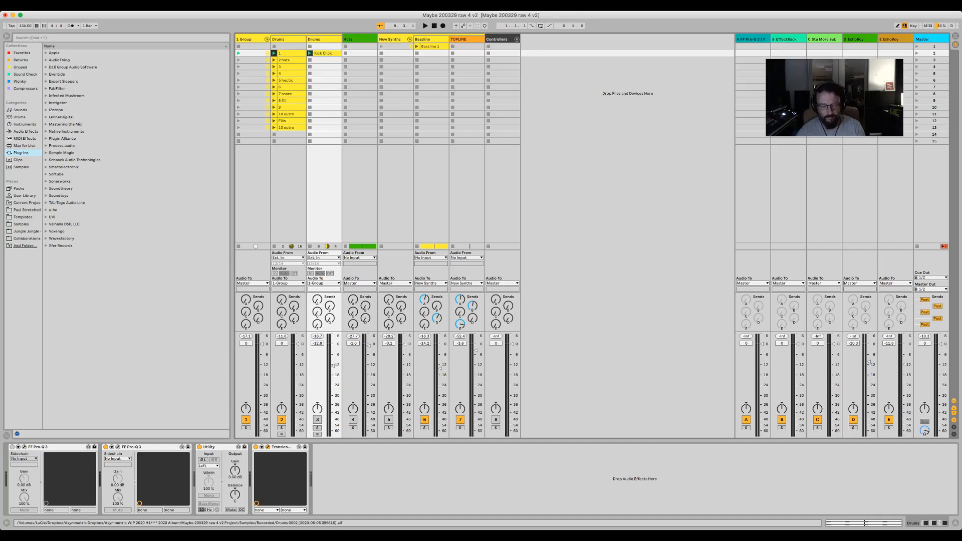
Step: Copy session clip 1 to bar 1 of the Drums track in the Arrangement and extend it to bar 193
key("Left")
key("Tab")
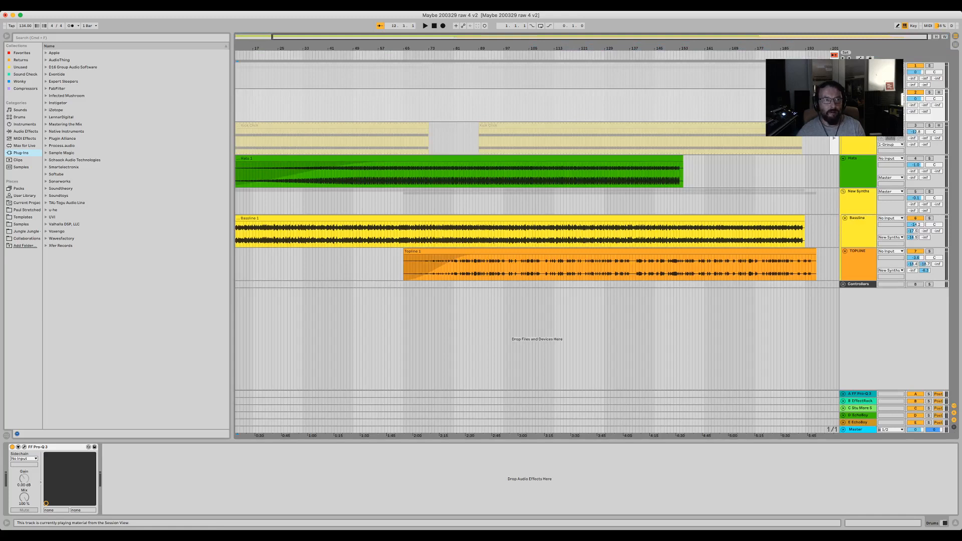
scroll(537, 226, "left", 2)
left_click(237, 105)
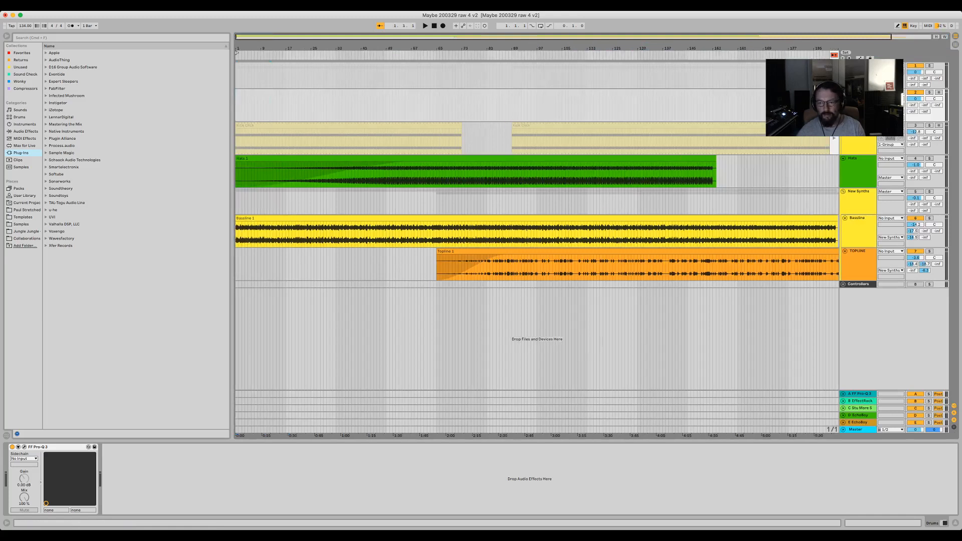
left_click(833, 429)
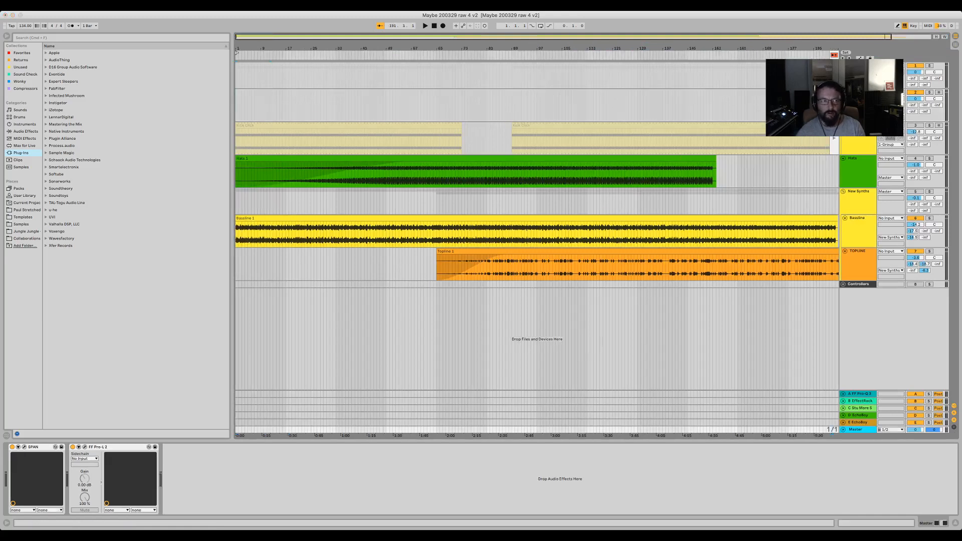
key("super+2")
key("super+2")
left_click(236, 105)
key("super+v")
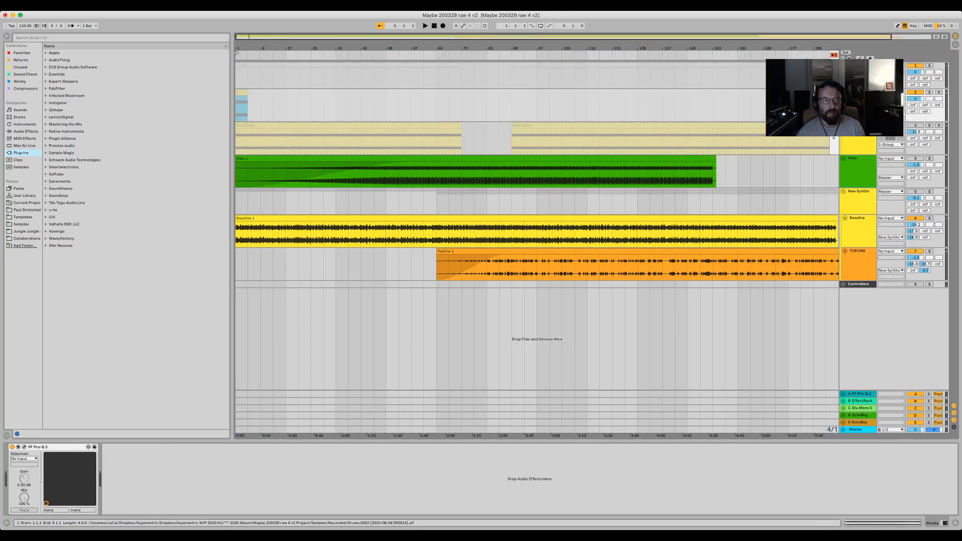
left_click_drag(248, 93, 792, 93)
key("minus")
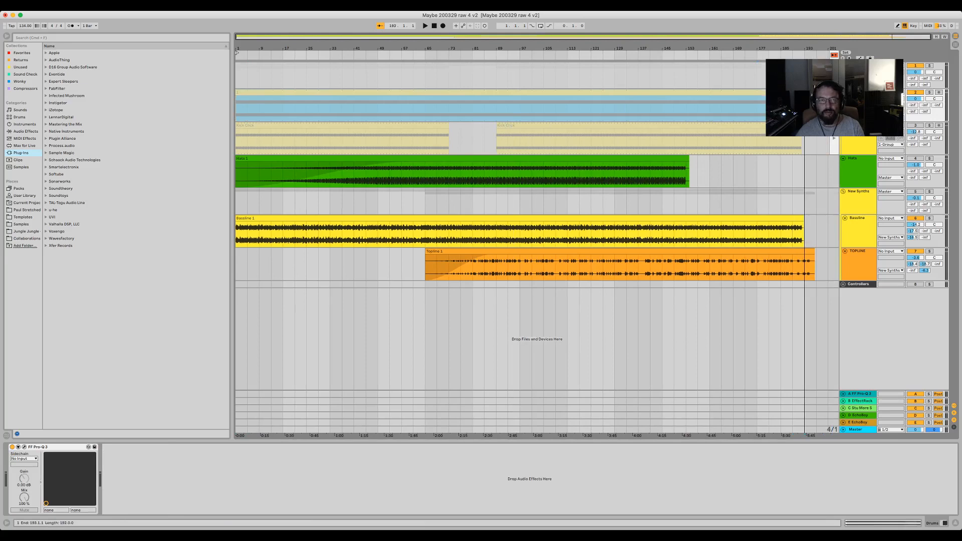
Step: Copy the 2 hats session clip to bar 17 of the Drums arrangement track and extend it to bar 49
key("Tab")
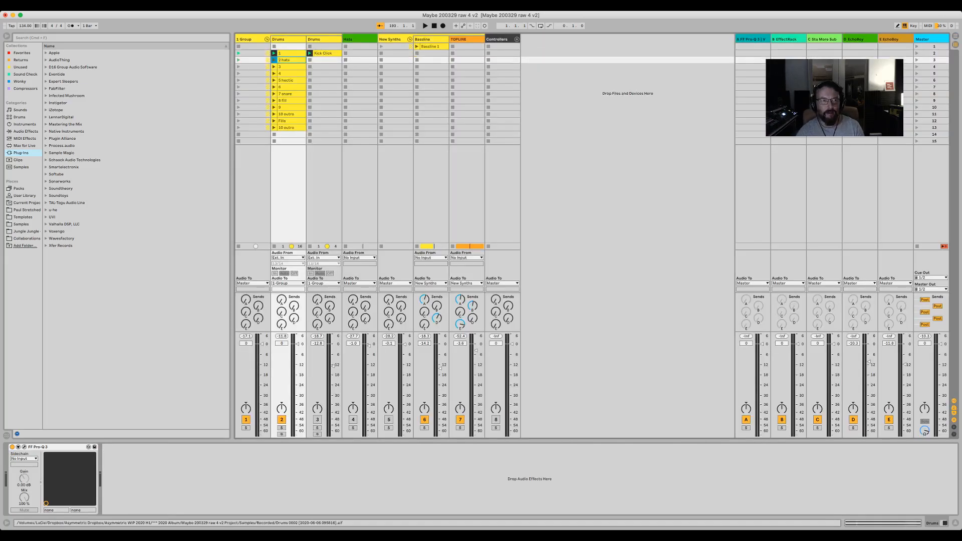
key("Tab")
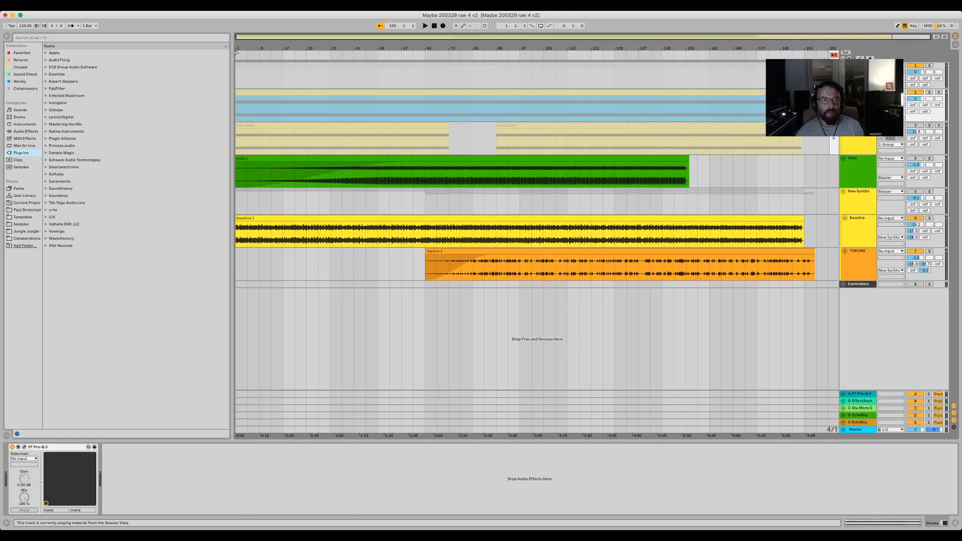
left_click(283, 108)
key("super+v")
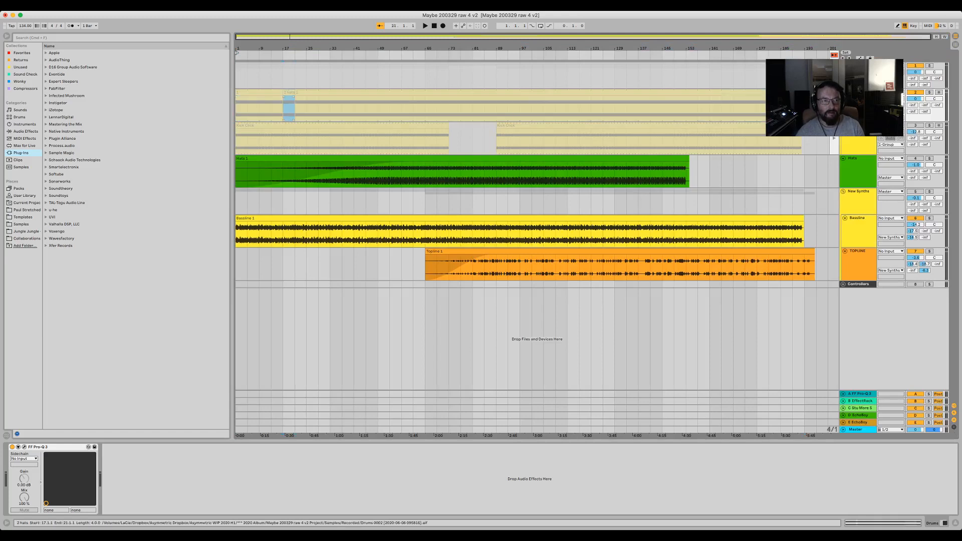
left_click_drag(294, 92, 382, 92)
Step: Copy session clip 3 to bar 33 of the Drums arrangement track and extend it to bar 49
key("Tab")
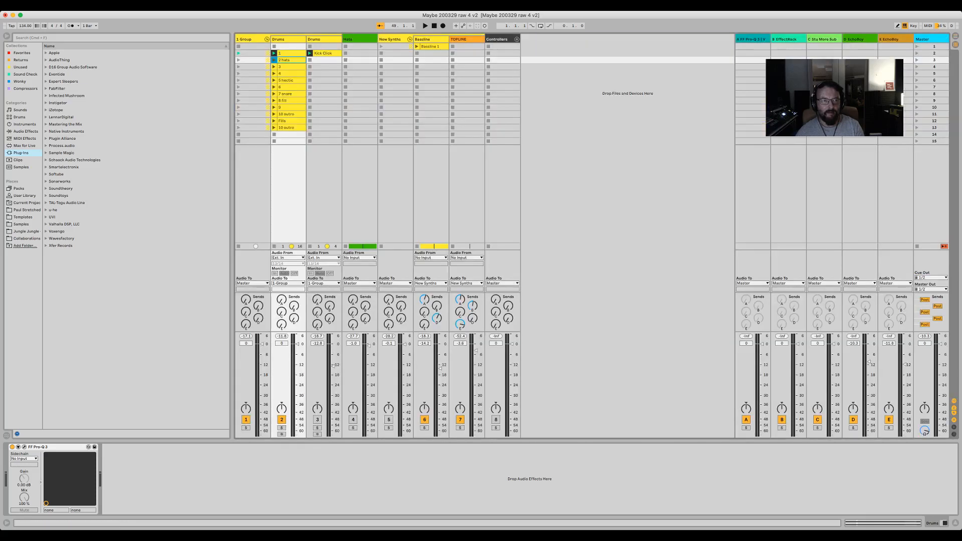
key("Tab")
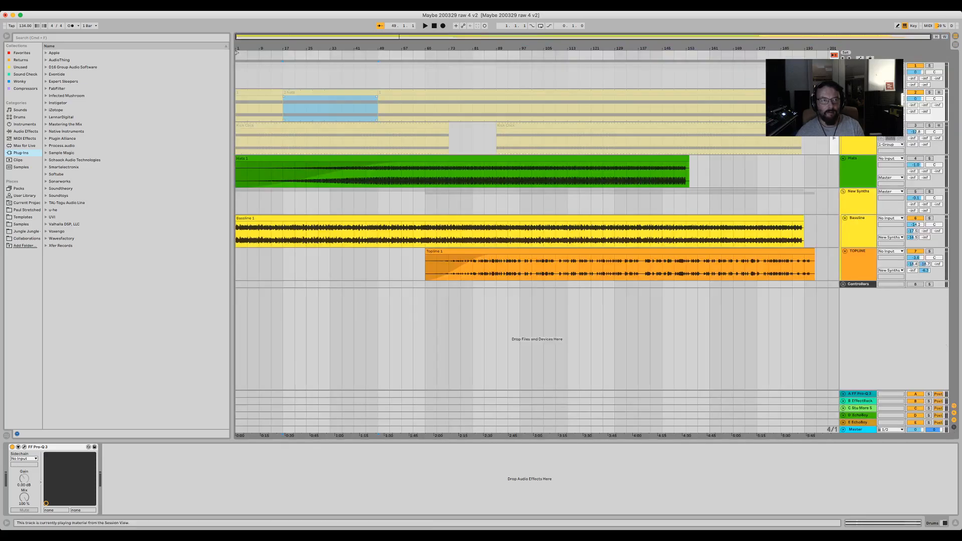
left_click(330, 107)
key("super+v")
left_click_drag(342, 92, 378, 92)
Step: Copy session clip 4 to bar 49 of the Drums arrangement track and extend it to bar 73
key("Tab")
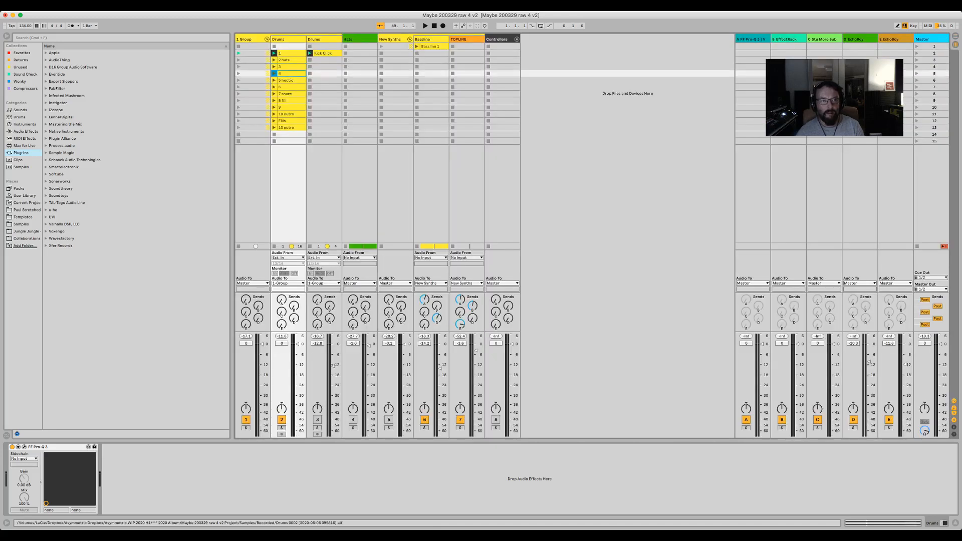
key("Tab")
key("super+v")
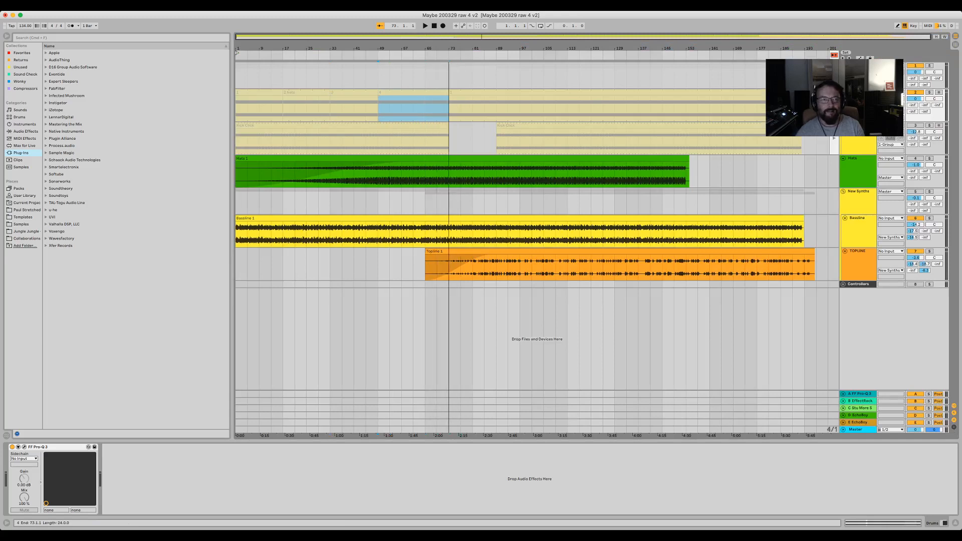
Step: Copy the Fills session clip to bar 73 of the Drums arrangement track and extend it to bar 89
key("Tab")
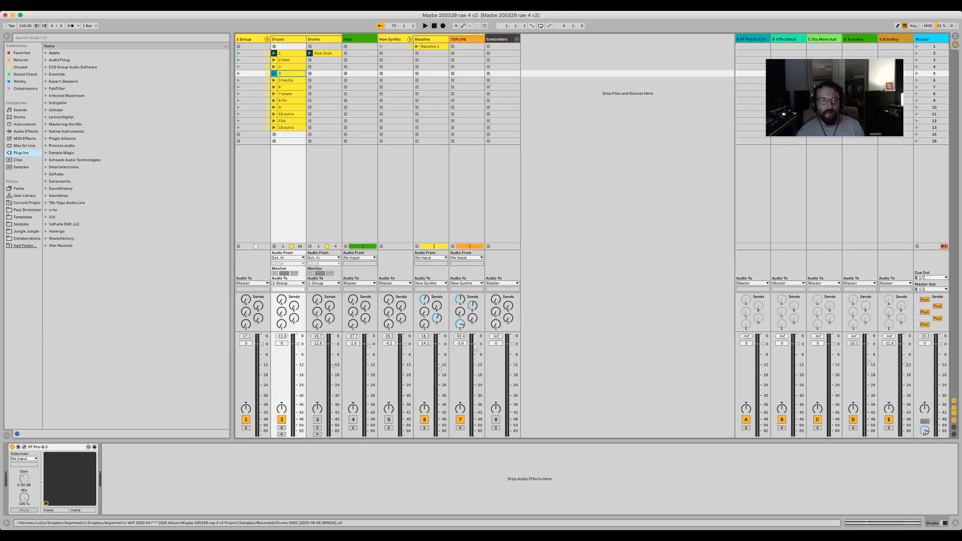
left_click(288, 121)
key("Tab")
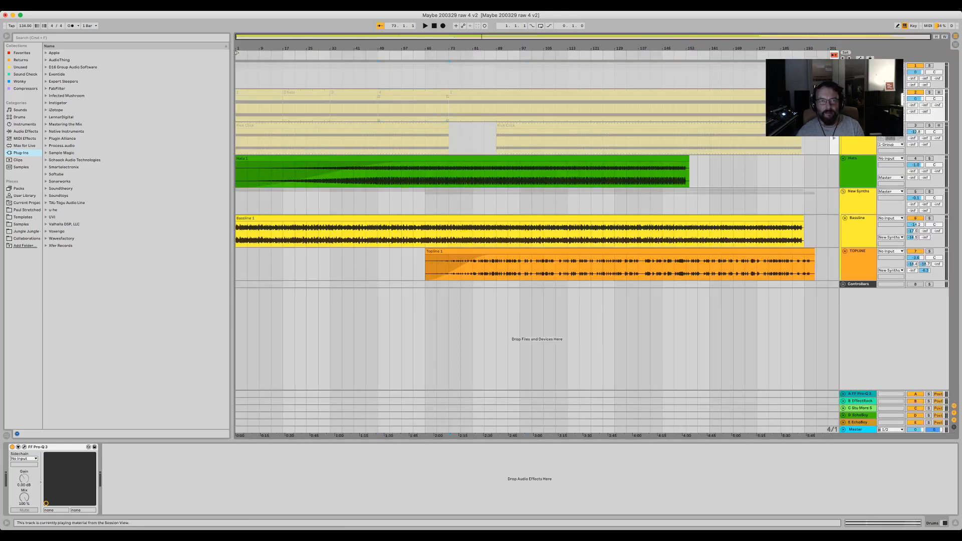
key("Left")
key("Left")
key("Left")
key("Left")
key("Left")
key("Left")
key("Left")
key("Left")
key("Left")
key("Left")
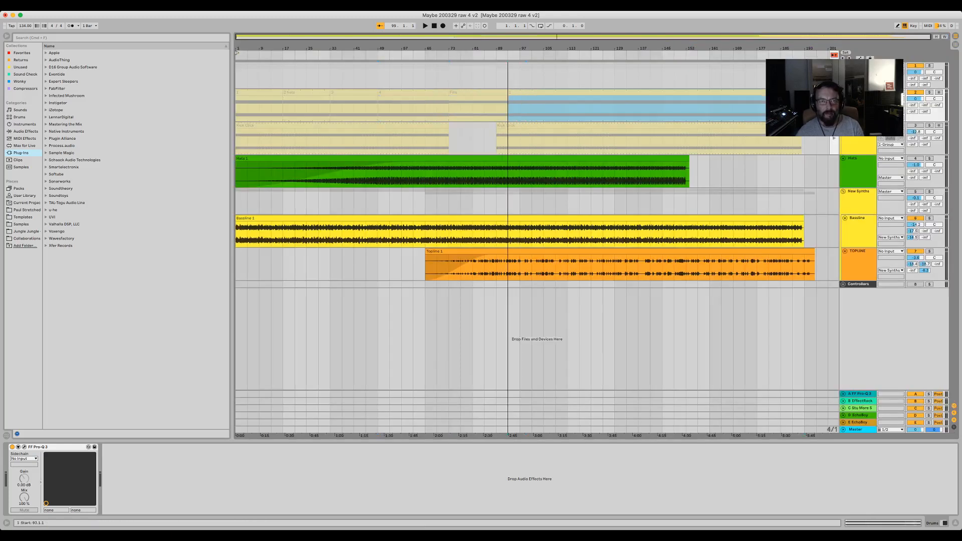
Step: Copy the 8 Fill session clip to bar 89 of the Drums arrangement track and extend it to bar 113
key("Tab")
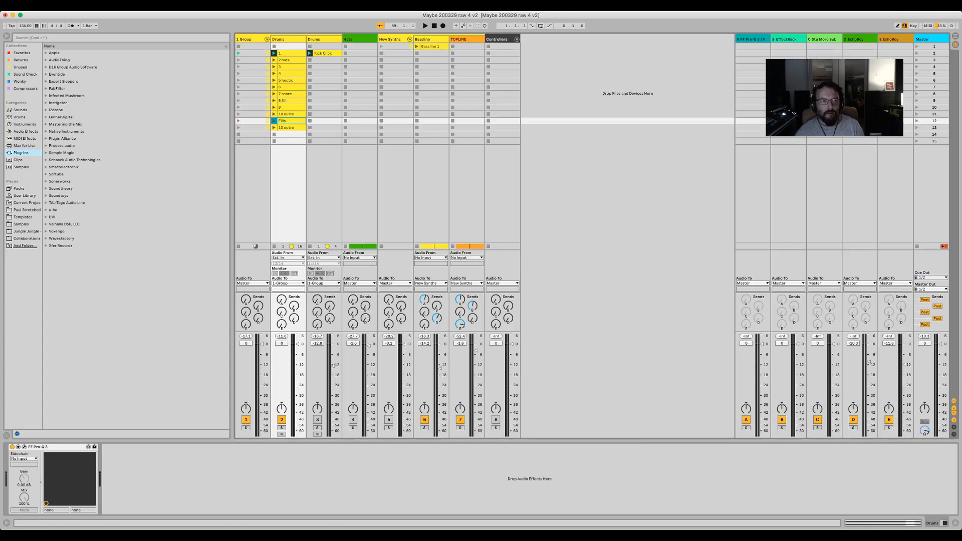
left_click(285, 94)
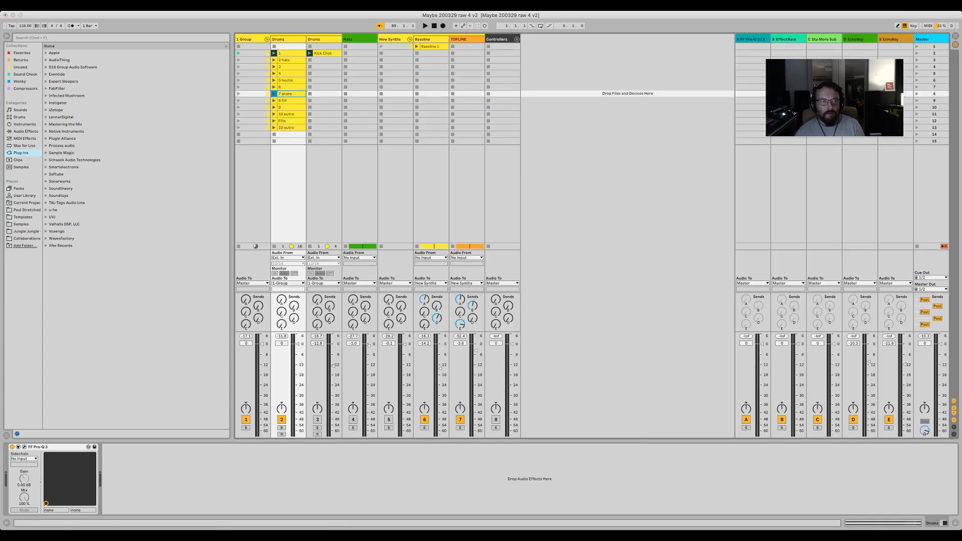
key("Tab")
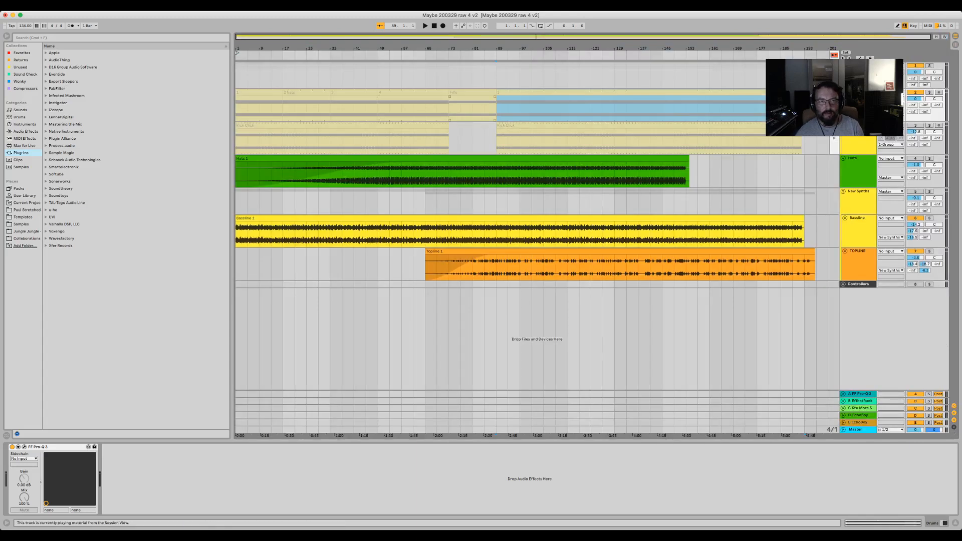
key("super+v")
left_click_drag(508, 93, 567, 93)
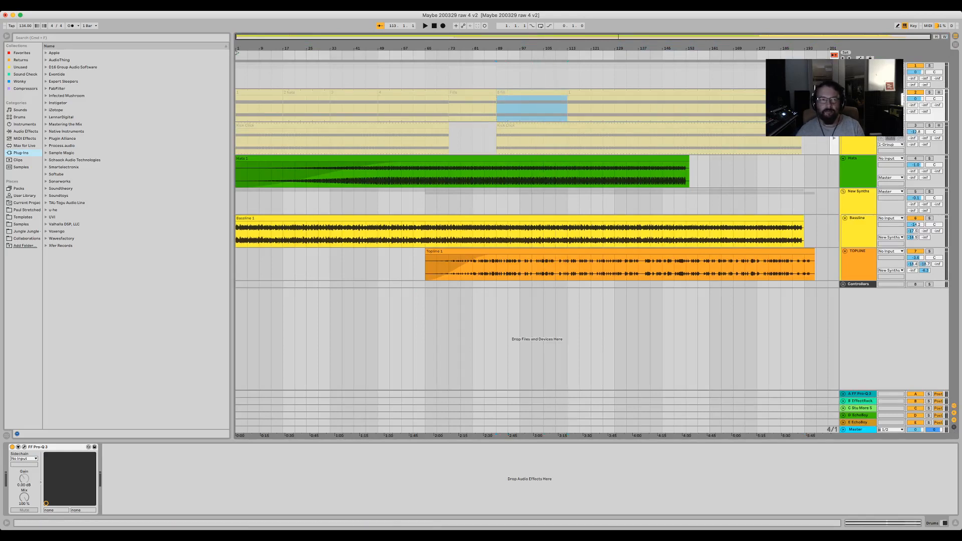
Step: Return all tracks to arrangement playback and listen to the drum arrangement from the start
left_click(834, 55)
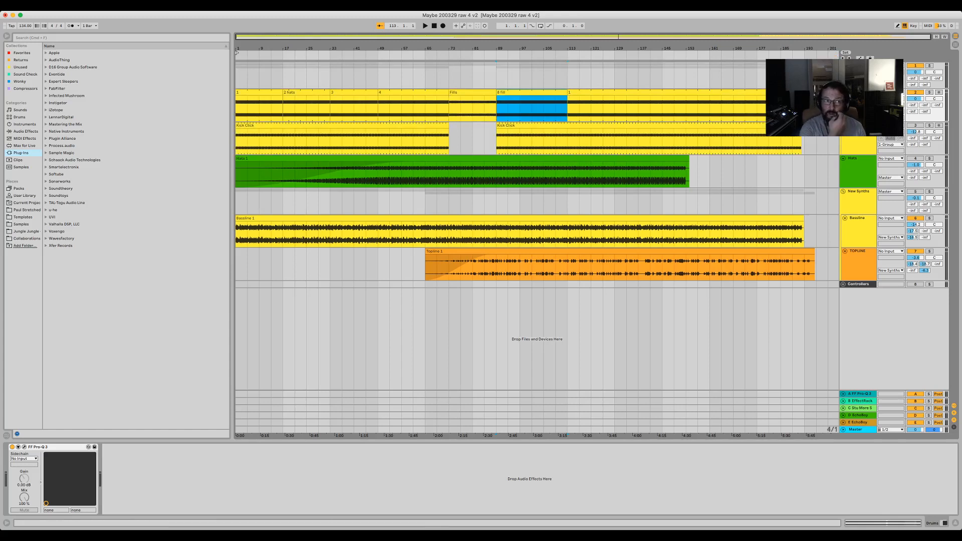
key("Home")
key("space")
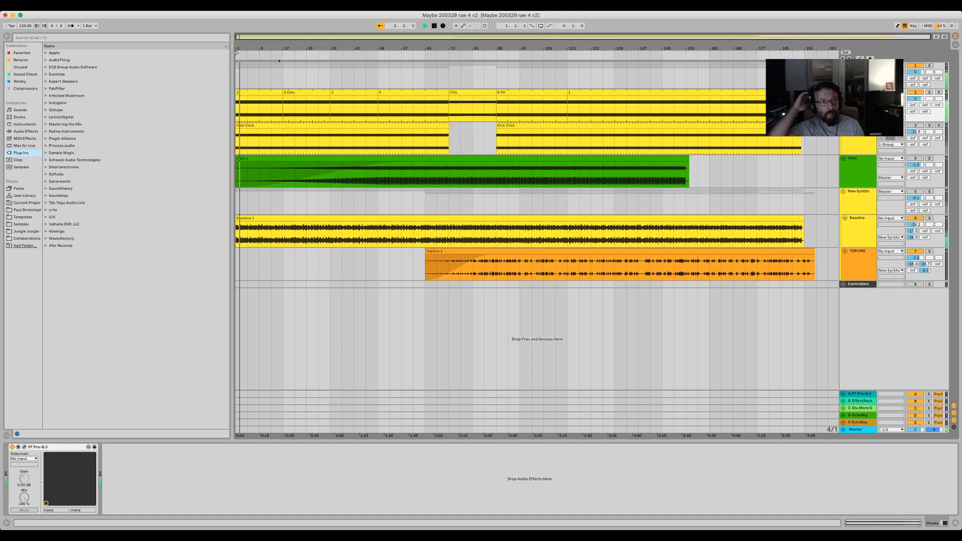
left_click(279, 59)
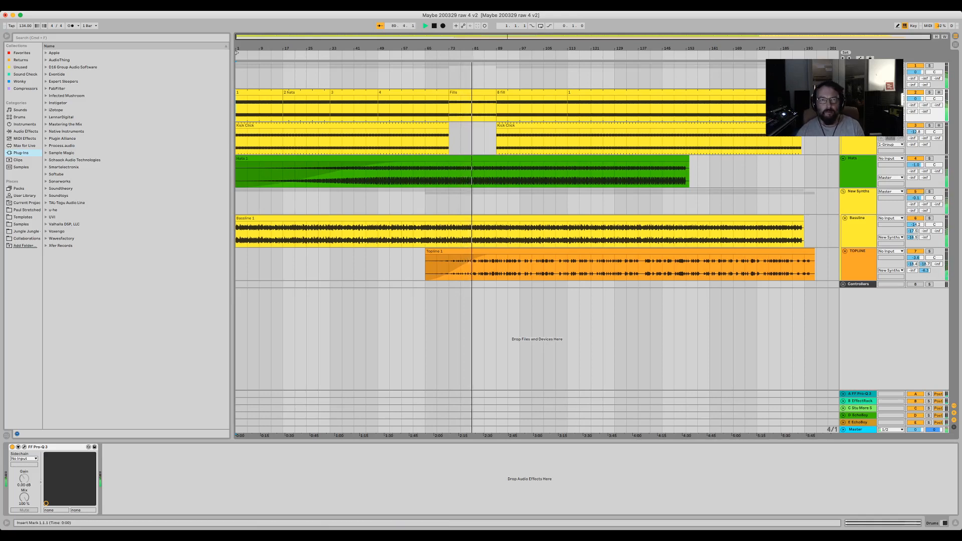
Step: Extend the starts of the 8 Fill clip and the second Kick Click clip back to bar 81
left_click(532, 92)
left_click_drag(497, 92, 473, 93)
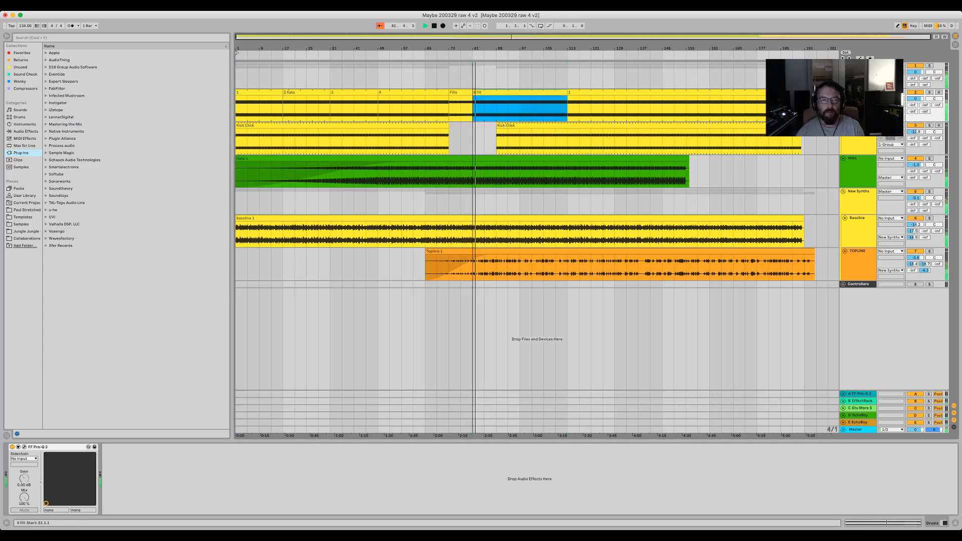
left_click(499, 125)
left_click_drag(496, 126, 473, 125)
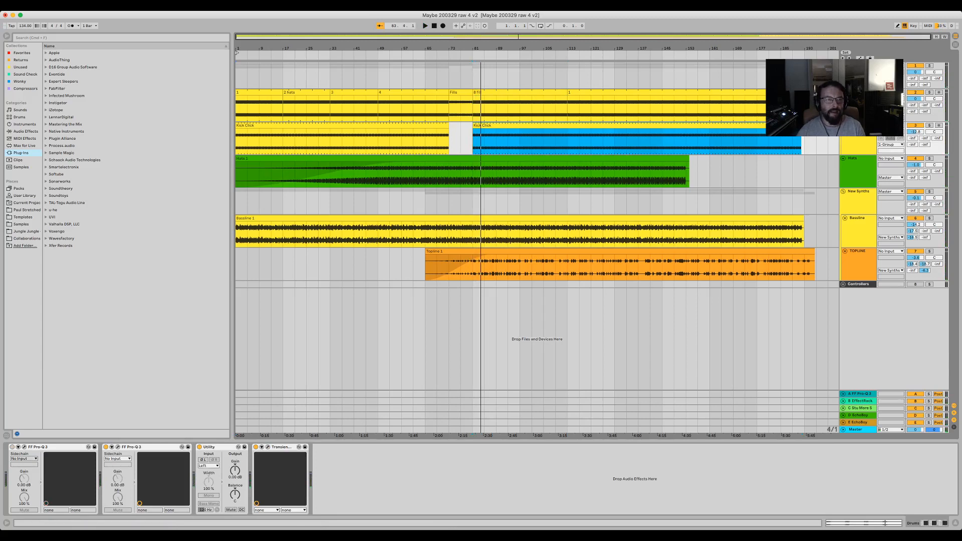
Step: Copy the 7 snare session clip to bar 45 of the Drums arrangement track, over the end of clip 3
key("Tab")
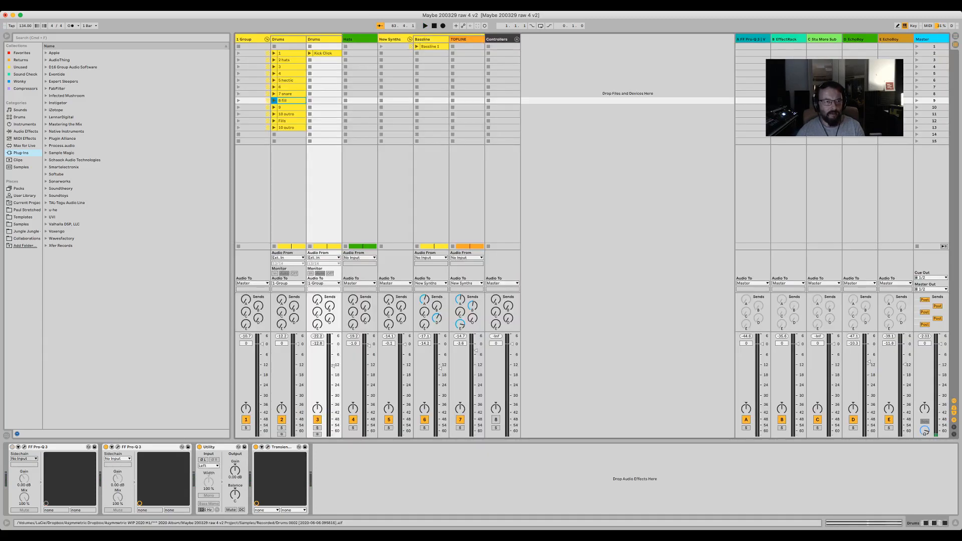
left_click(288, 94)
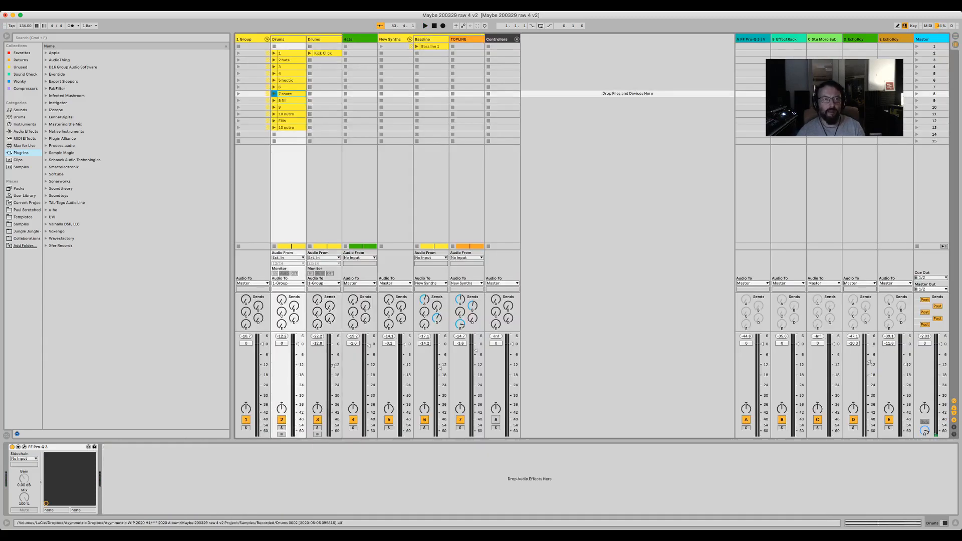
key("Tab")
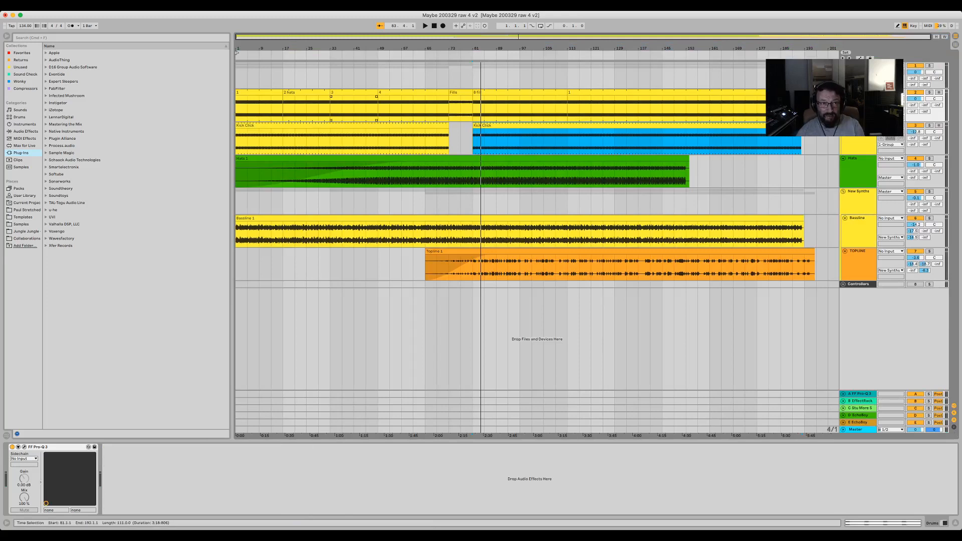
left_click(366, 107)
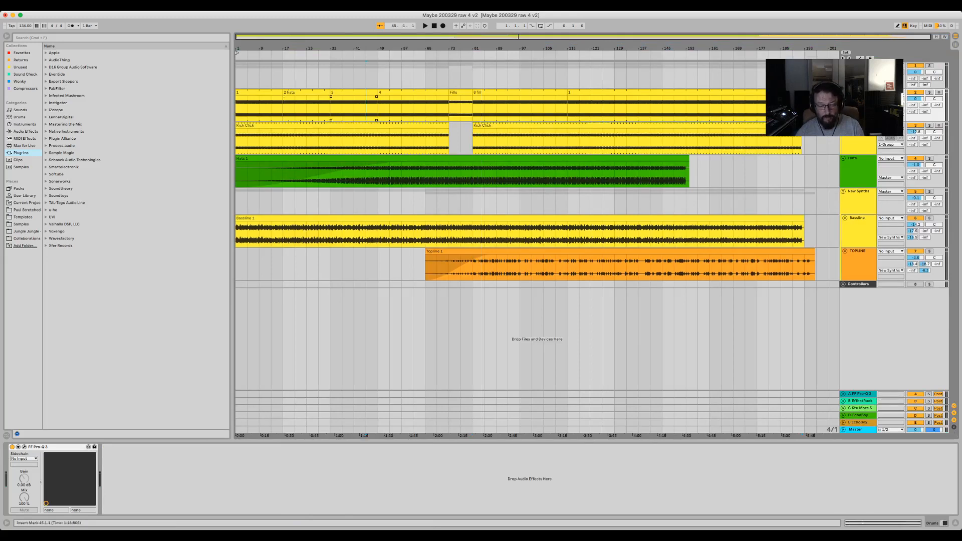
key("super+v")
Step: Shorten the 7 snare clip to about the last beat before bar 49, filling with clip 3, and add a short crossfade between them
left_click_drag(367, 48, 469, 92)
left_click_drag(478, 49, 479, 30)
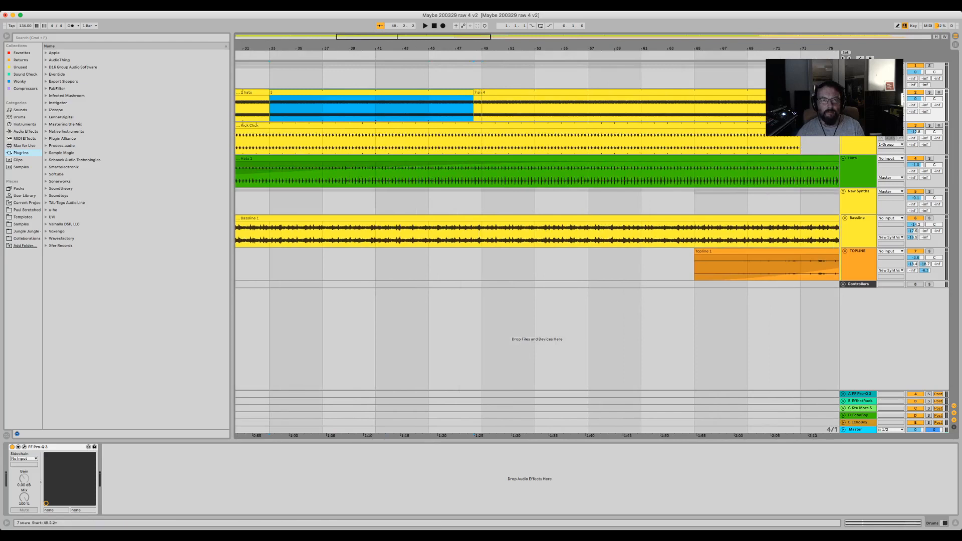
left_click_drag(474, 93, 478, 92)
left_click_drag(481, 49, 481, 135)
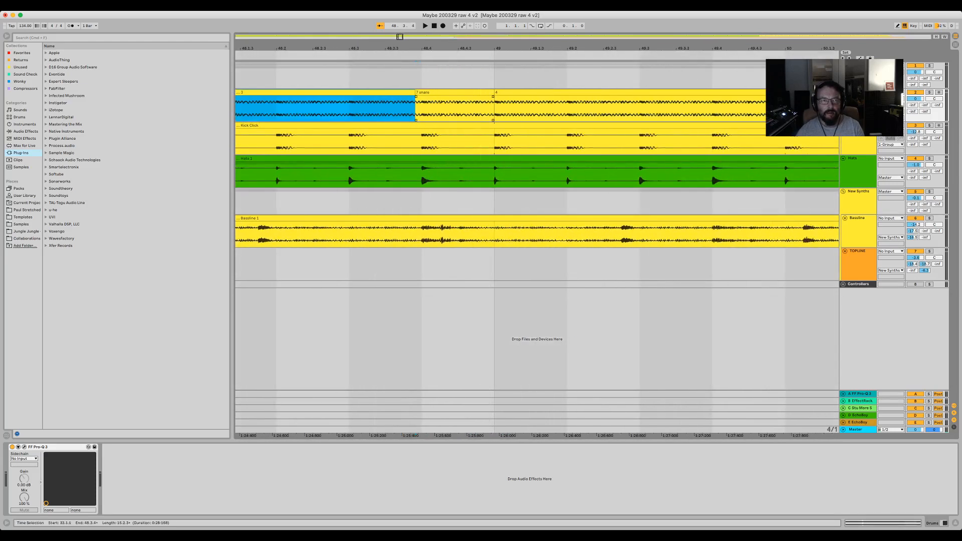
left_click_drag(416, 121, 401, 120)
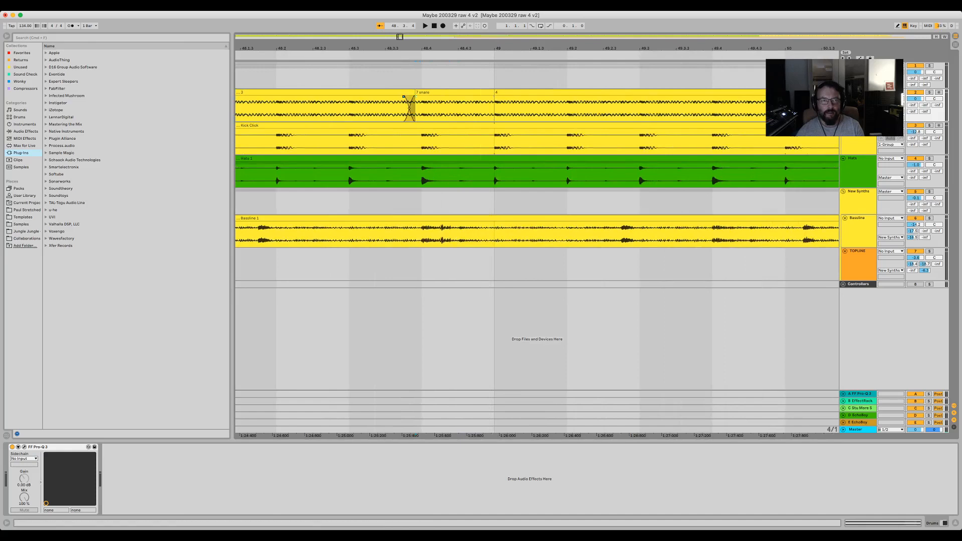
Step: Play the transition from clip 3 through the short 7 snare fill into bar 49
left_click_drag(420, 49, 419, 15)
left_click_drag(376, 49, 418, 118)
left_click(366, 55)
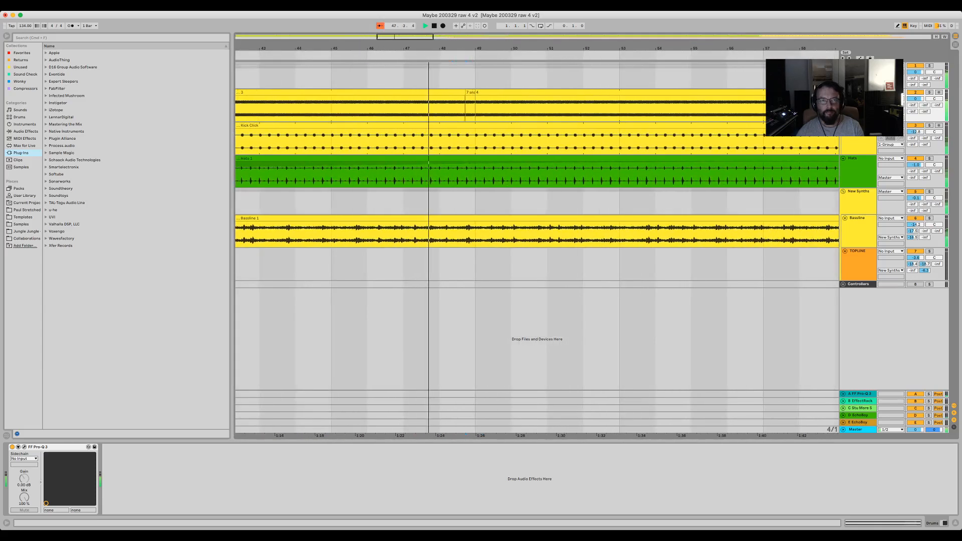
left_click_drag(470, 49, 478, 15)
key("space")
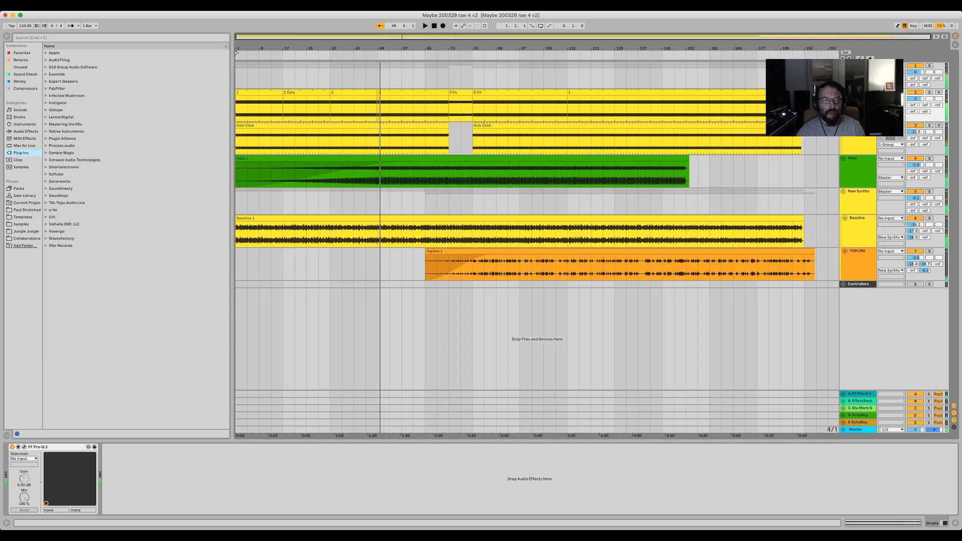
Step: Copy the 8 Fill session clip to bar 69 of the Drums arrangement track and shorten it to a brief fill just before bar 73
key("Tab")
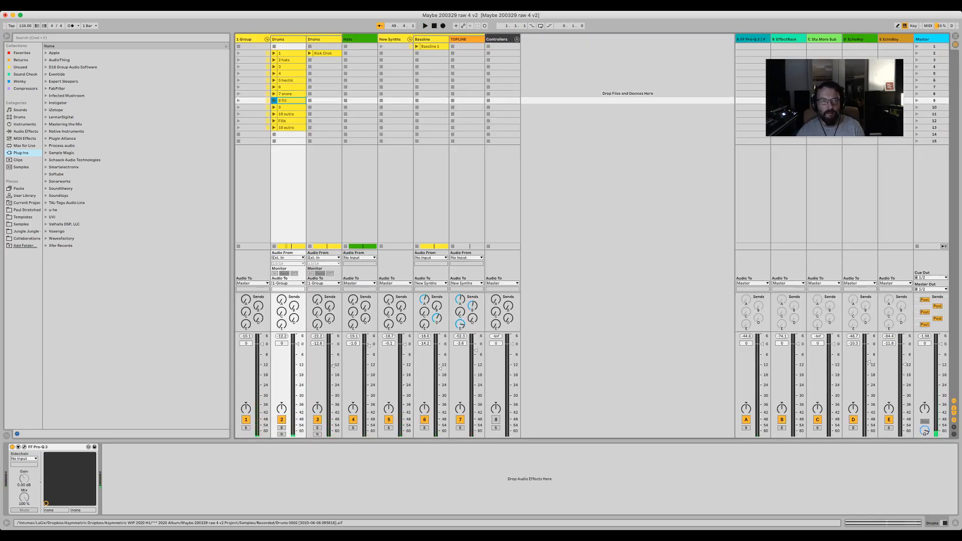
key("Tab")
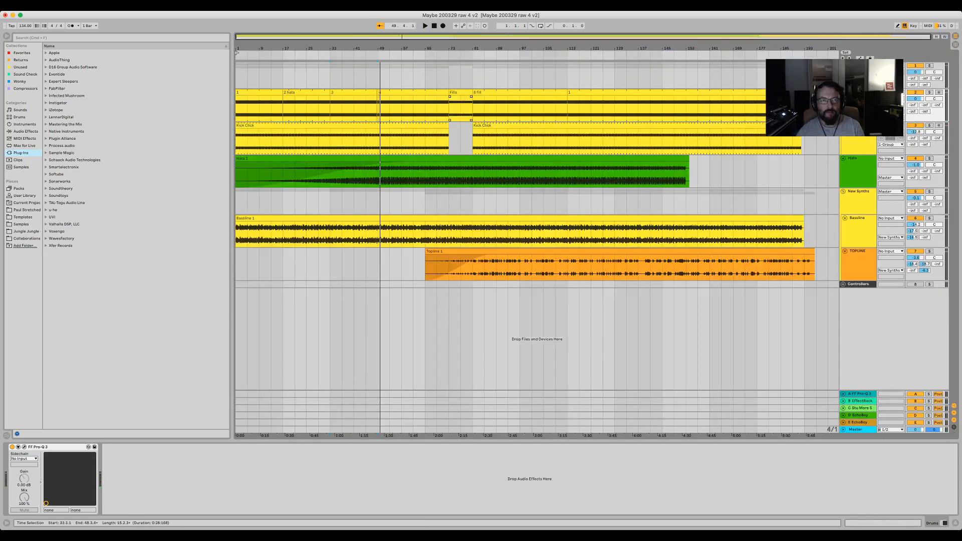
key("Tab")
key("Tab")
left_click_drag(446, 49, 446, 103)
left_click(391, 109)
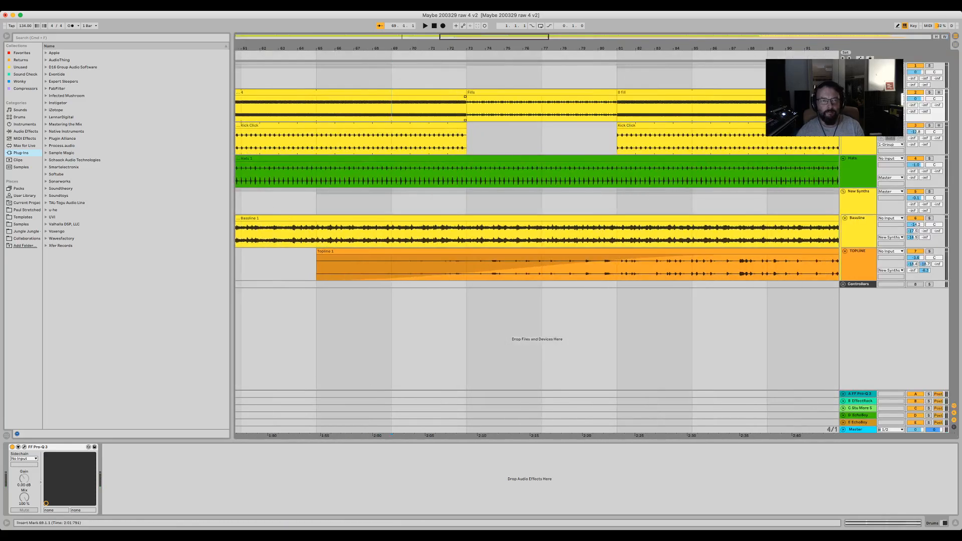
key("super+e")
left_click_drag(390, 93, 460, 93)
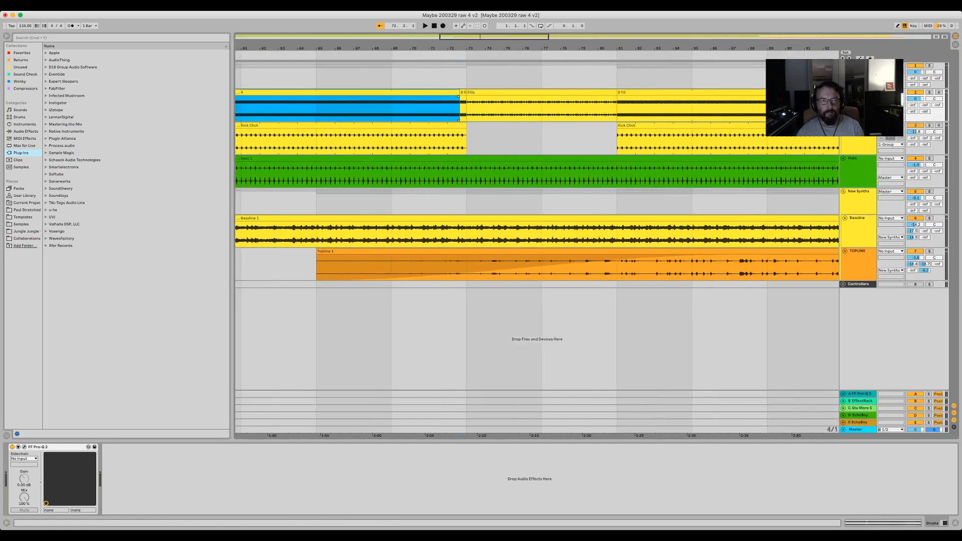
Step: Play the transition from clip 4 through the brief 8 Fill clip into the Fills section at bar 73
key("space")
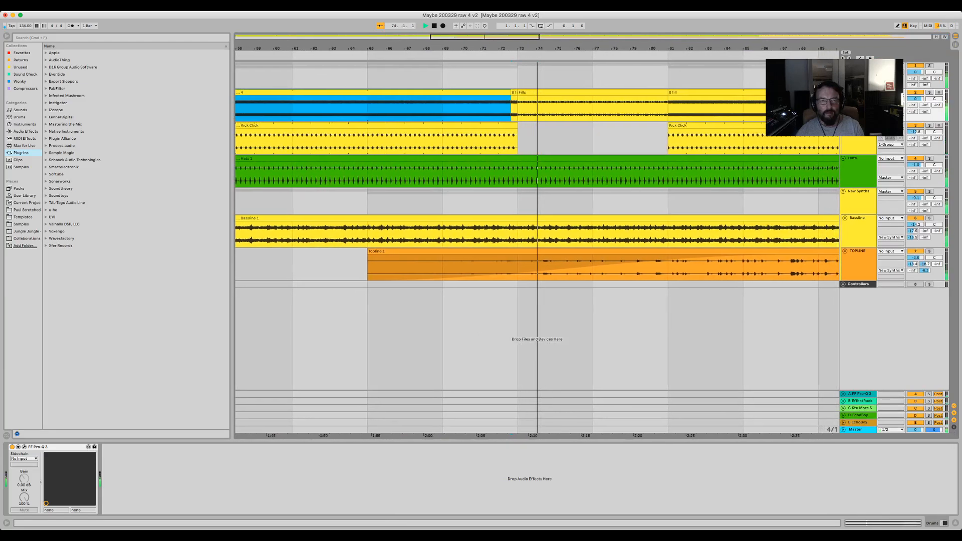
key("w")
key("space")
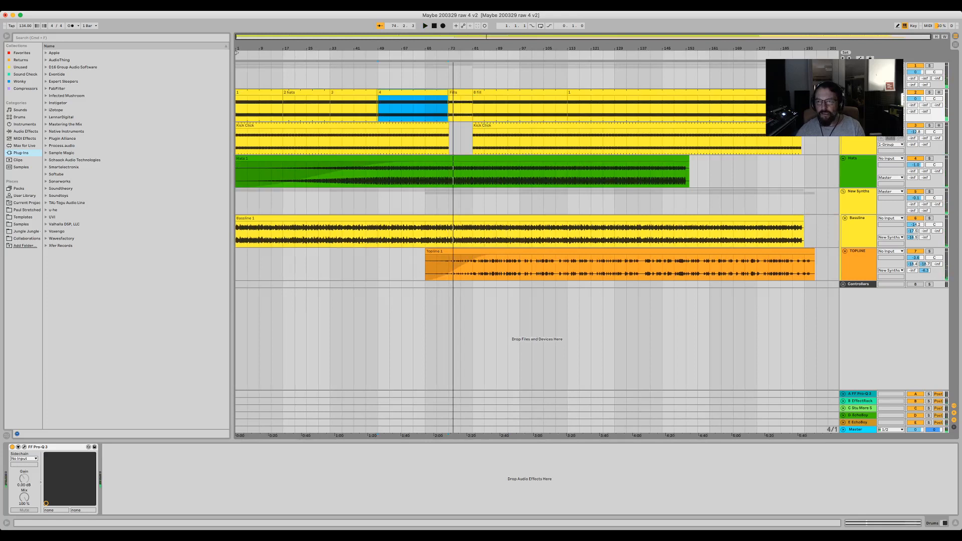